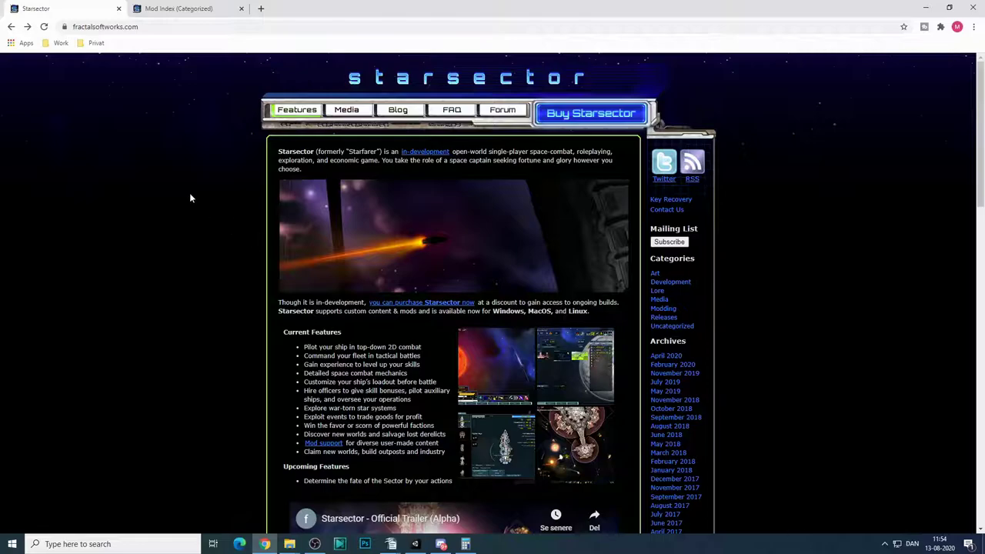
Switch to the Mod Index (Categorized) forum topic and review the installation notes and mod categories.
{"action": "left_click", "coordinate": [186, 8]}
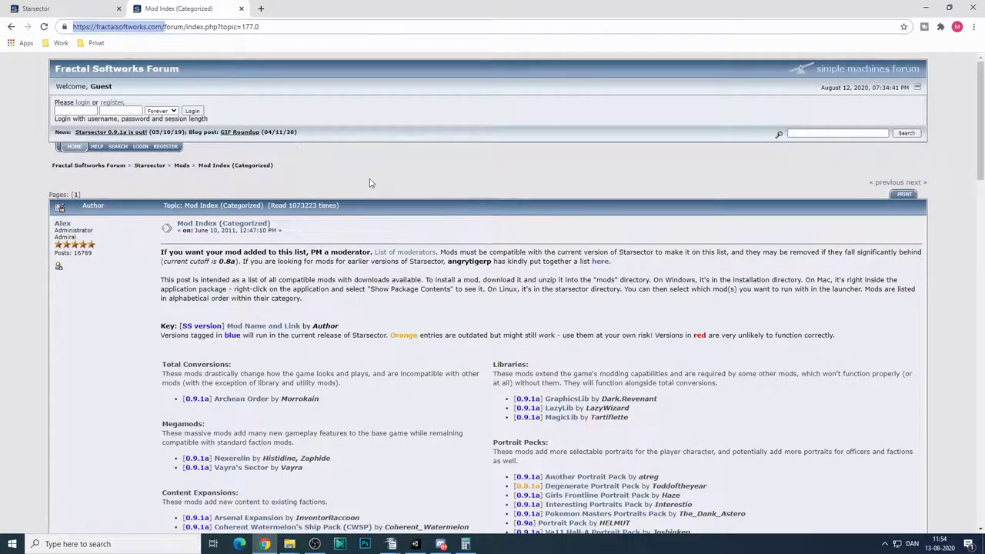
{"action": "scroll", "coordinate": [453, 242], "scroll_direction": "down", "scroll_amount": 4}
{"action": "scroll", "coordinate": [453, 241], "scroll_direction": "up", "scroll_amount": 4}
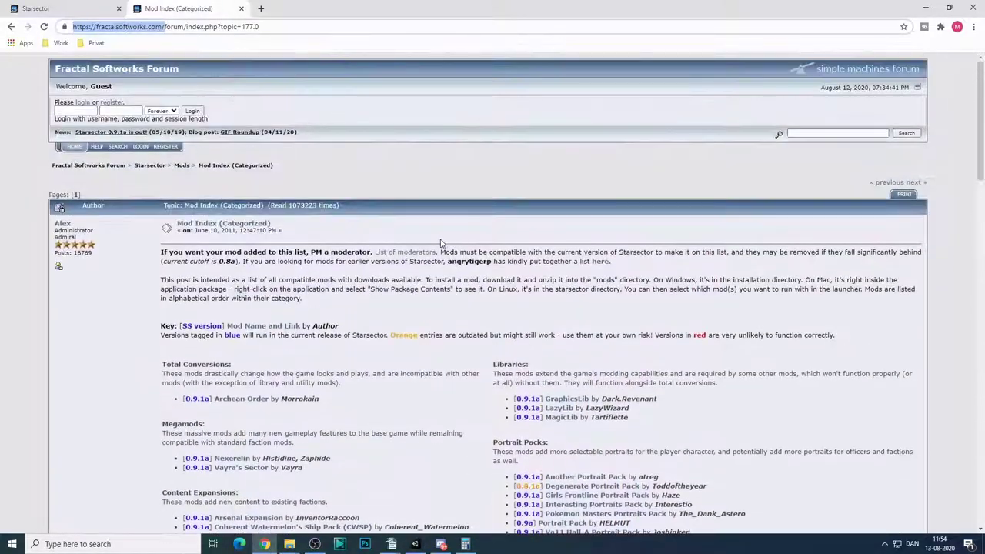
{"action": "scroll", "coordinate": [419, 302], "scroll_direction": "down", "scroll_amount": 2}
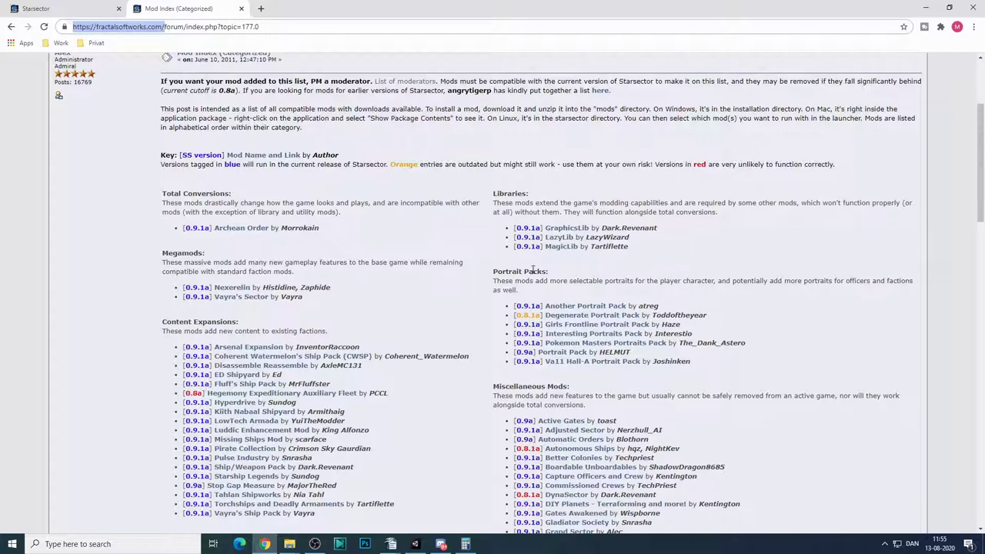
{"action": "scroll", "coordinate": [481, 296], "scroll_direction": "down", "scroll_amount": 1}
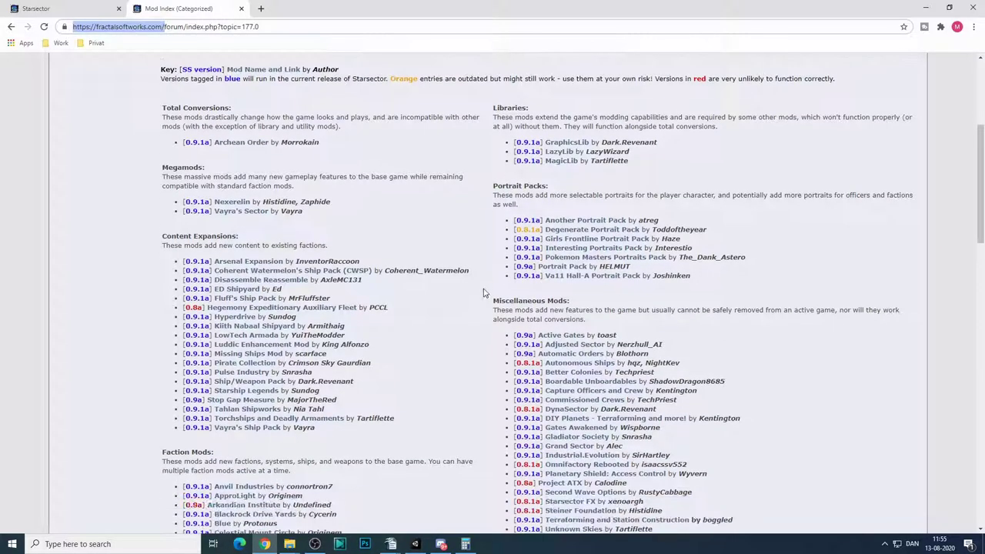
Open the Nexerelin mod's forum topic, review its requirements, download links and features, and close it.
{"action": "left_click", "coordinate": [241, 203]}
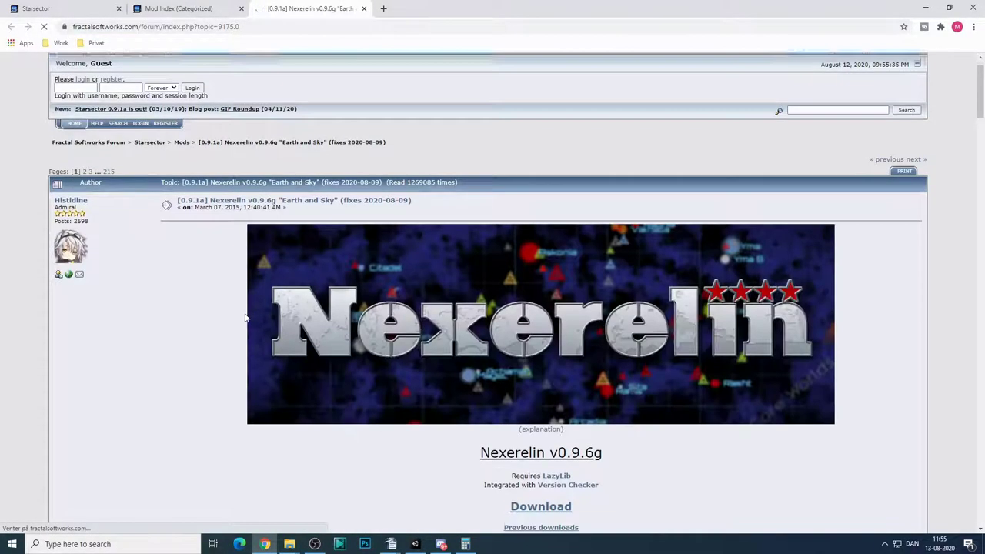
{"action": "scroll", "coordinate": [308, 308], "scroll_direction": "down", "scroll_amount": 5}
{"action": "scroll", "coordinate": [347, 293], "scroll_direction": "up", "scroll_amount": 1}
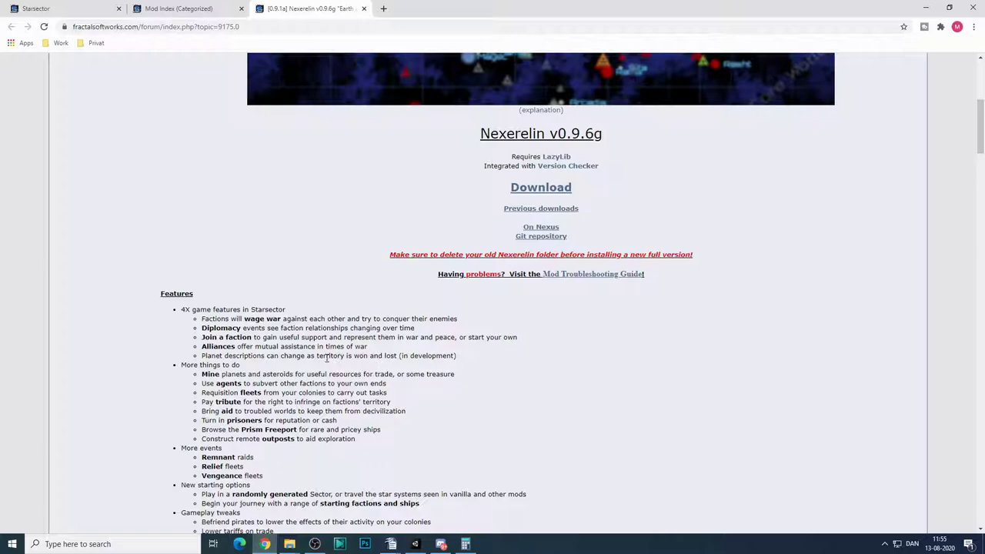
{"action": "scroll", "coordinate": [388, 367], "scroll_direction": "down", "scroll_amount": 1}
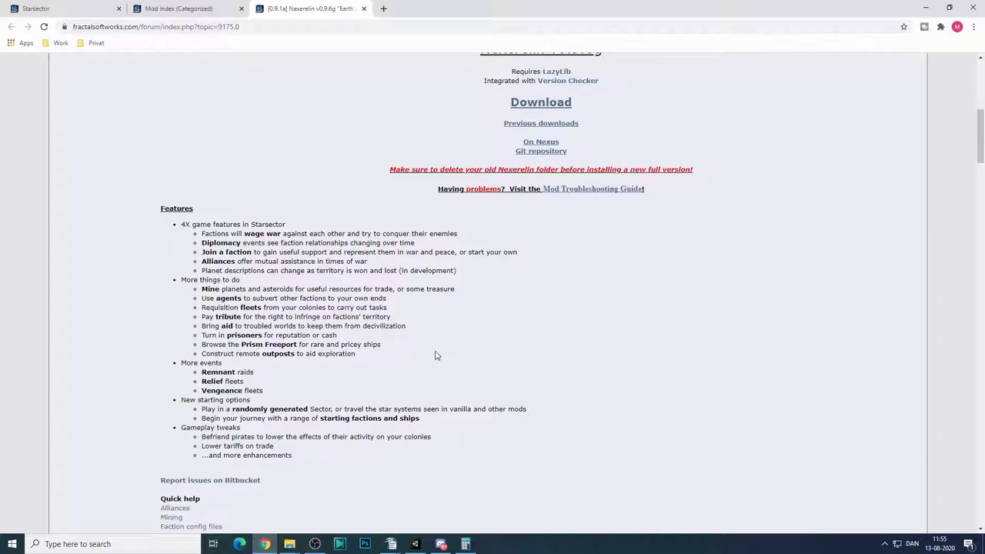
{"action": "scroll", "coordinate": [484, 275], "scroll_direction": "up", "scroll_amount": 3}
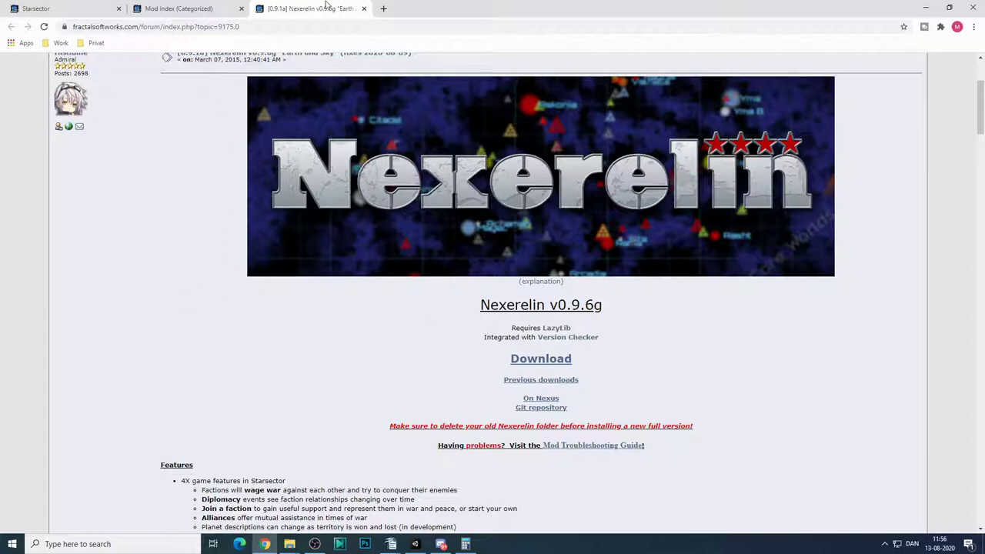
{"action": "left_click", "coordinate": [364, 8]}
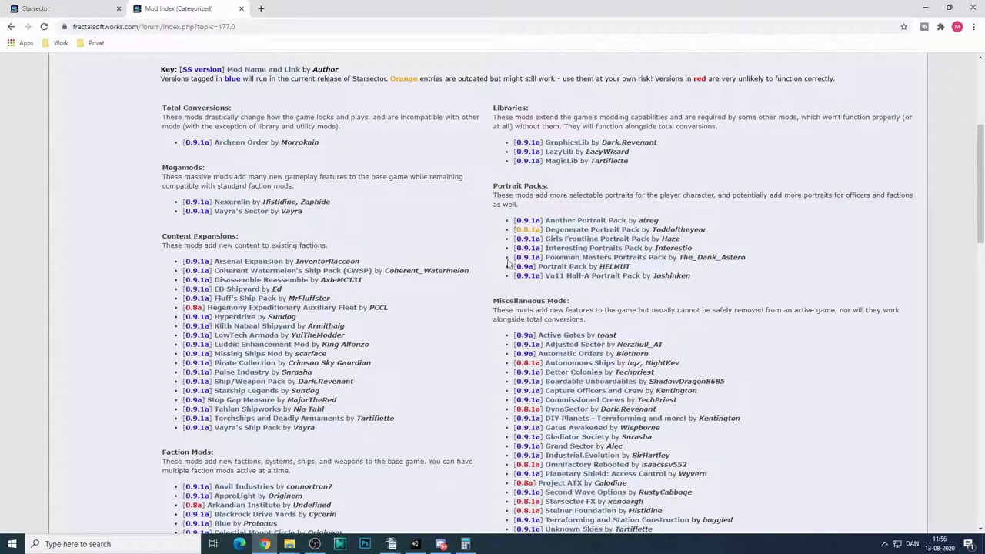
Open the GraphicsLib topic from the Libraries list, download GraphicsLib 1.4.2 and close the topic.
{"action": "left_click", "coordinate": [566, 144]}
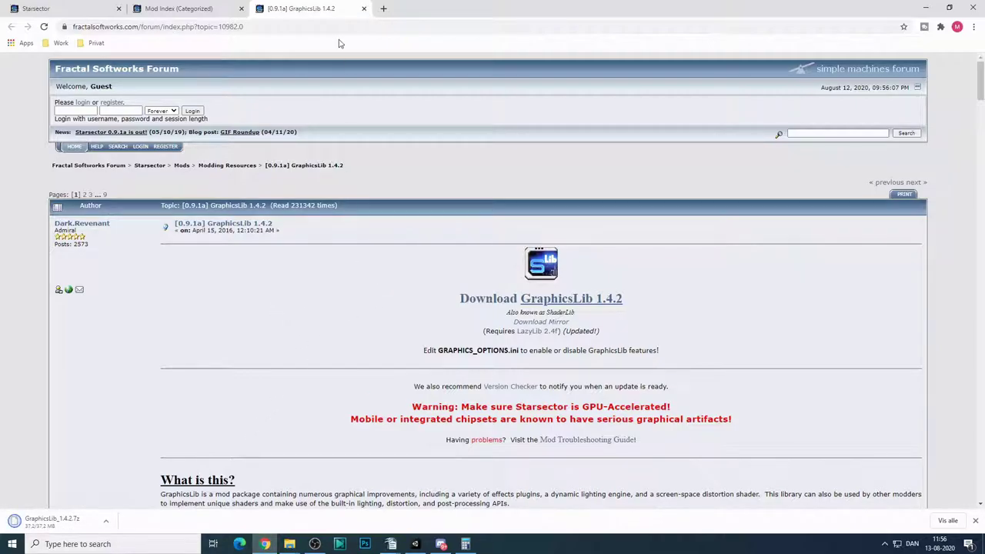
{"action": "left_click", "coordinate": [364, 10]}
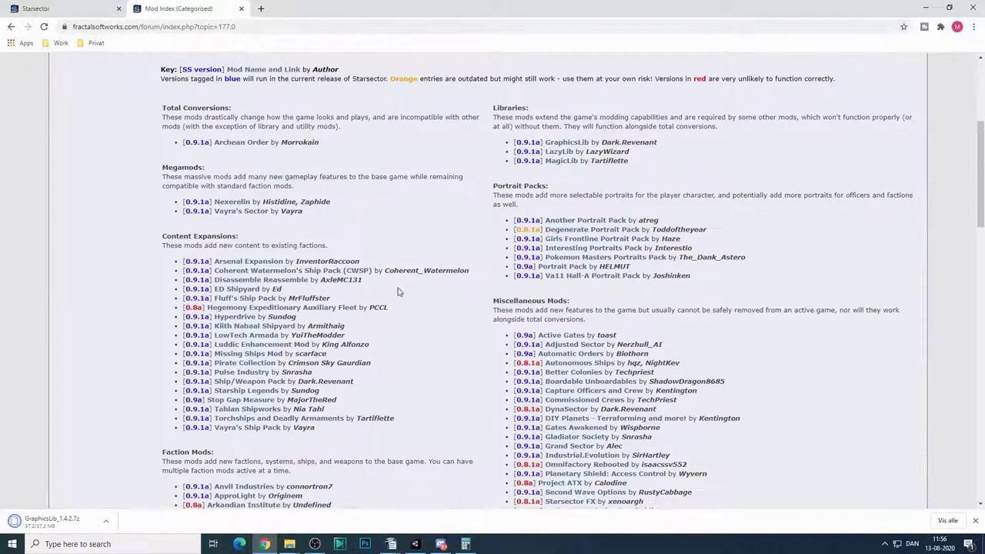
Switch to the Downloads folder in File Explorer and start extracting the six zip archives from Ruthless_Sector_1.2.5 through Tiandong_Heavy_Industries_1.2.1a.
{"action": "mouse_move", "coordinate": [289, 544]}
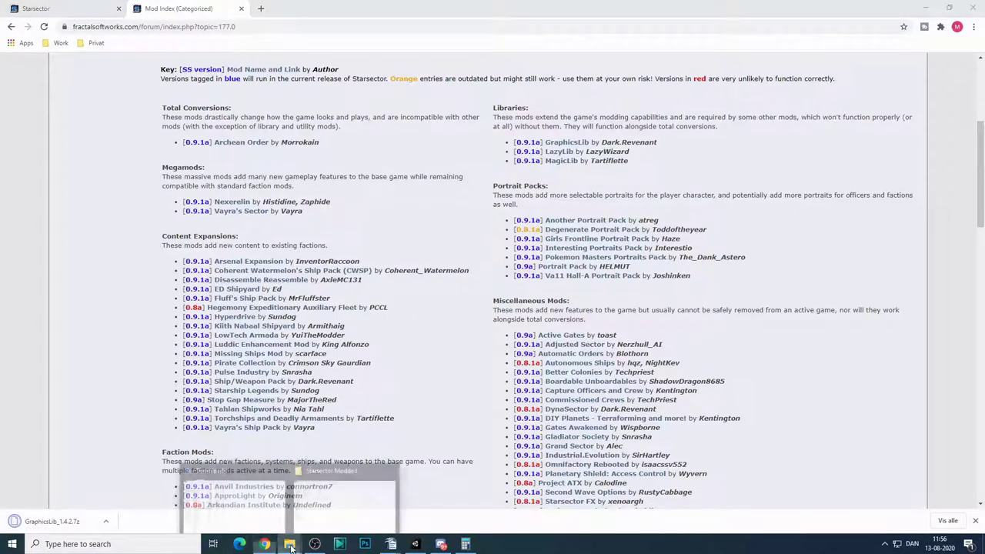
{"action": "left_click", "coordinate": [347, 492]}
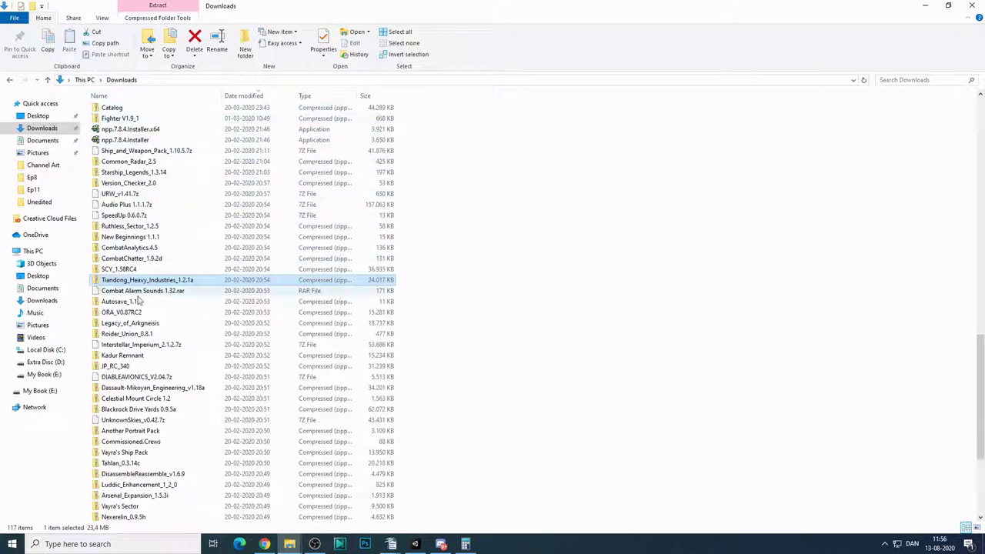
{"action": "scroll", "coordinate": [160, 481], "scroll_direction": "down", "scroll_amount": 1}
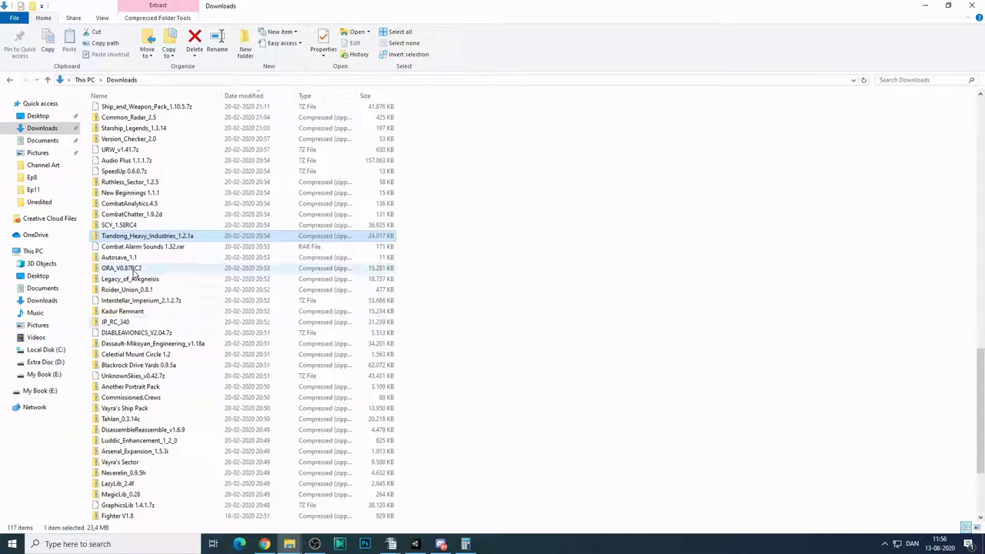
{"action": "scroll", "coordinate": [152, 418], "scroll_direction": "down", "scroll_amount": 1}
{"action": "scroll", "coordinate": [151, 418], "scroll_direction": "up", "scroll_amount": 2}
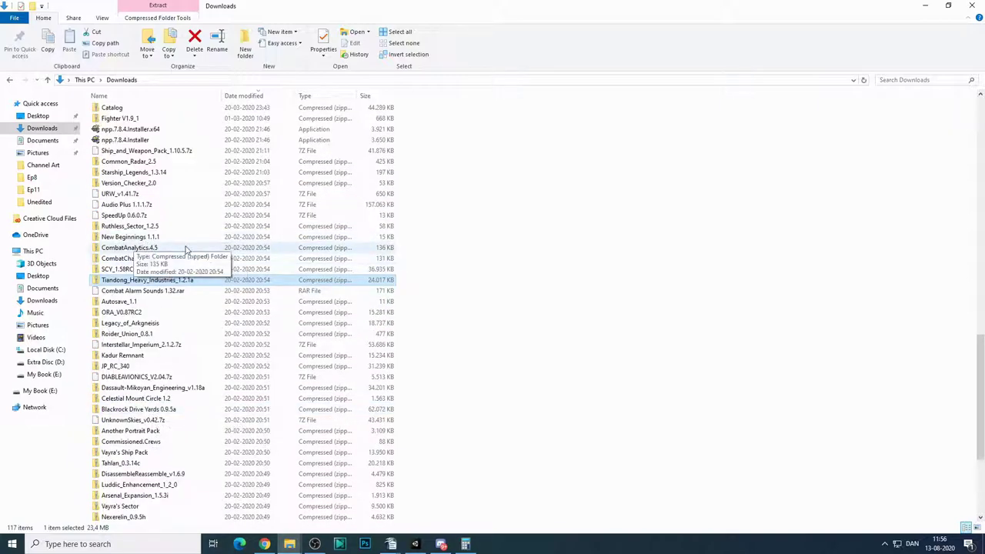
{"action": "left_click", "coordinate": [154, 227]}
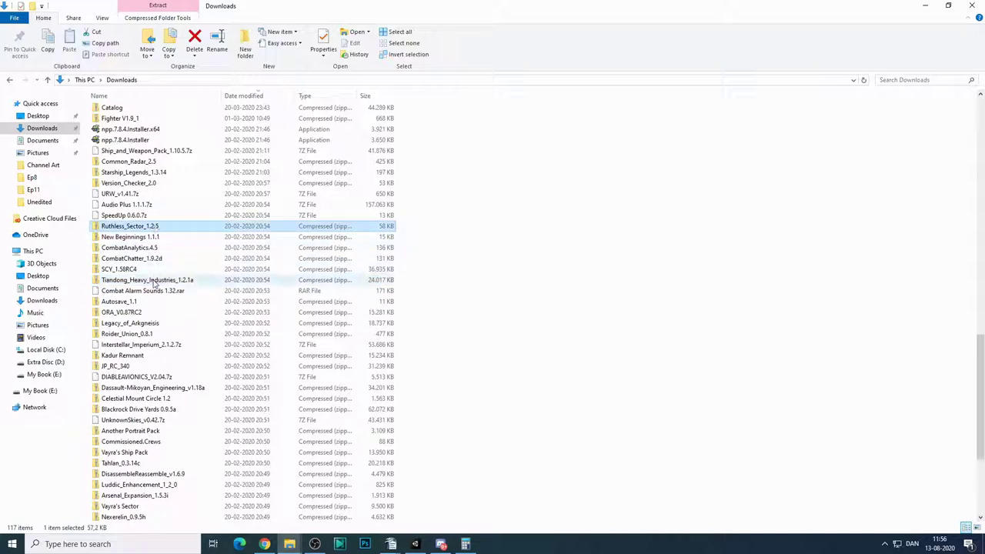
{"action": "left_click", "coordinate": [165, 280], "text": "shift"}
{"action": "right_click", "coordinate": [165, 281]}
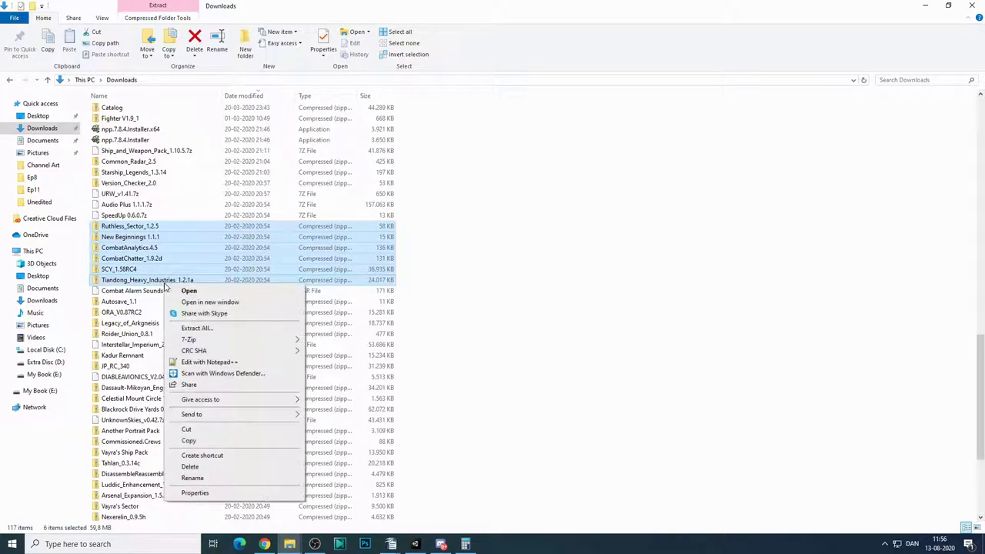
{"action": "left_click", "coordinate": [207, 329]}
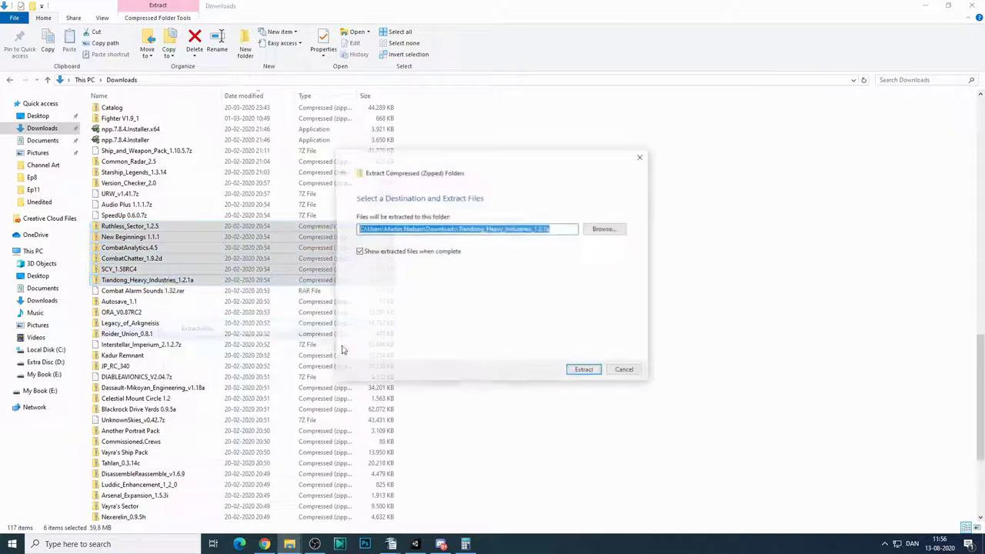
Set the extraction destination to D:\Starsector Modded\mods, reviewing the folder's contents, and close the extraction dialog without extracting.
{"action": "left_click", "coordinate": [604, 231]}
{"action": "left_click", "coordinate": [385, 368]}
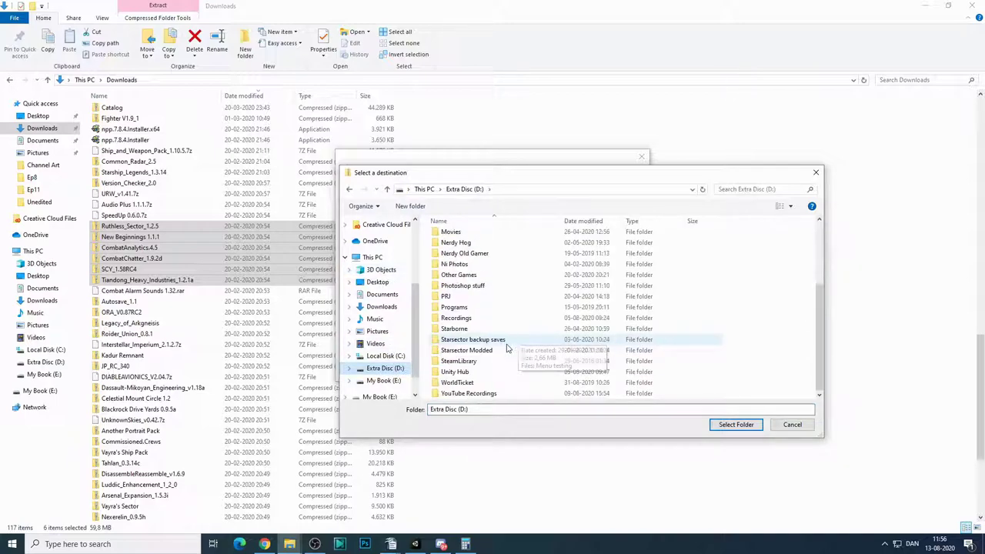
{"action": "double_click", "coordinate": [460, 353]}
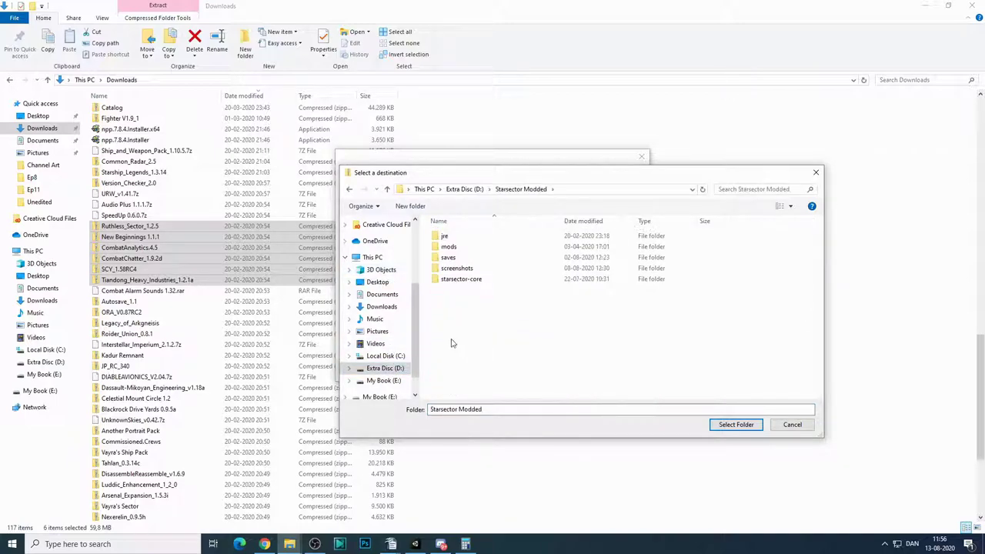
{"action": "double_click", "coordinate": [450, 247]}
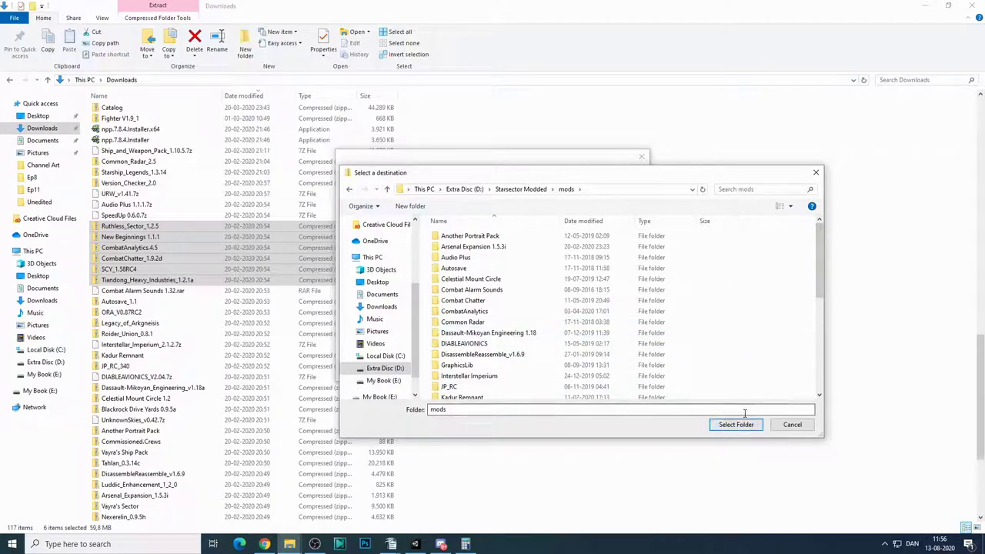
{"action": "scroll", "coordinate": [706, 346], "scroll_direction": "down", "scroll_amount": 4}
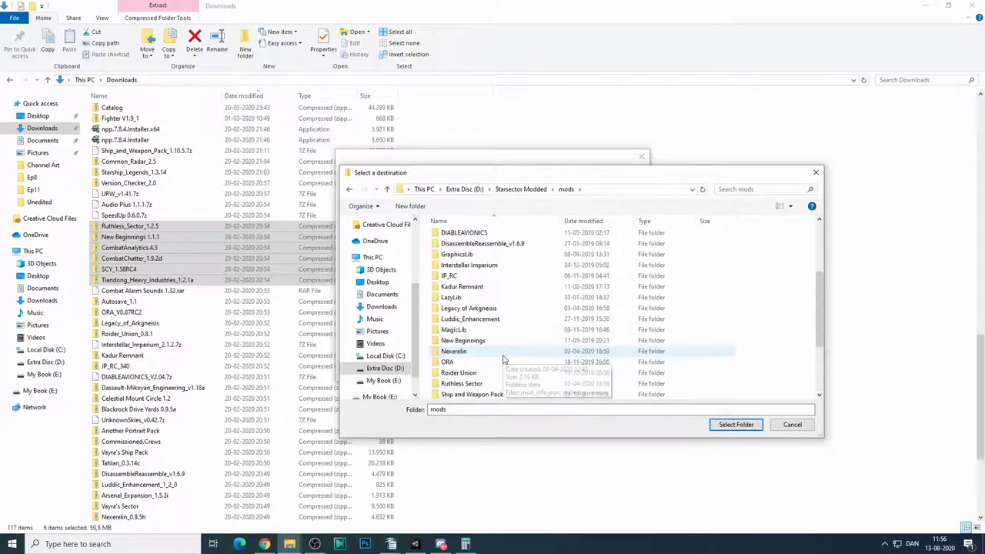
{"action": "scroll", "coordinate": [504, 359], "scroll_direction": "up", "scroll_amount": 3}
{"action": "scroll", "coordinate": [492, 338], "scroll_direction": "down", "scroll_amount": 6}
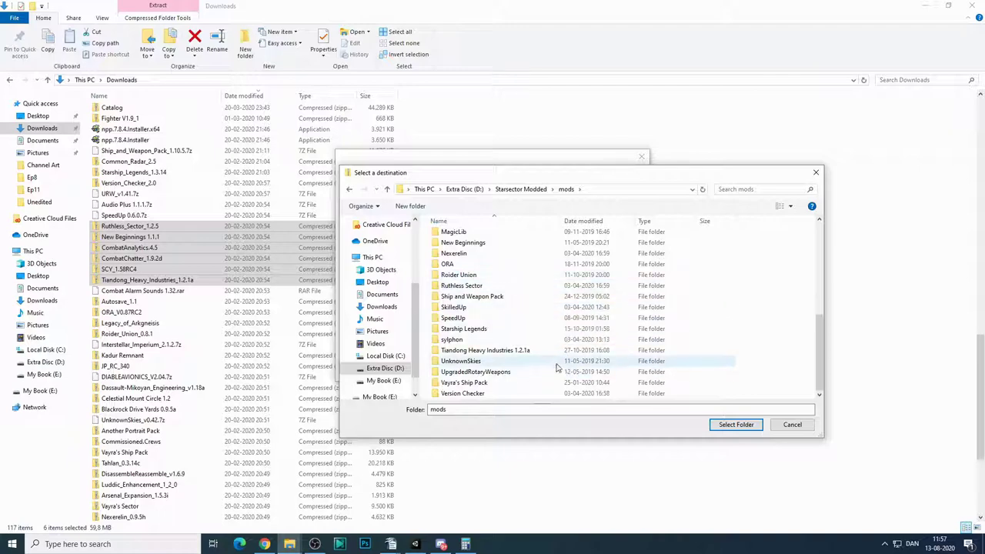
{"action": "left_click", "coordinate": [732, 424]}
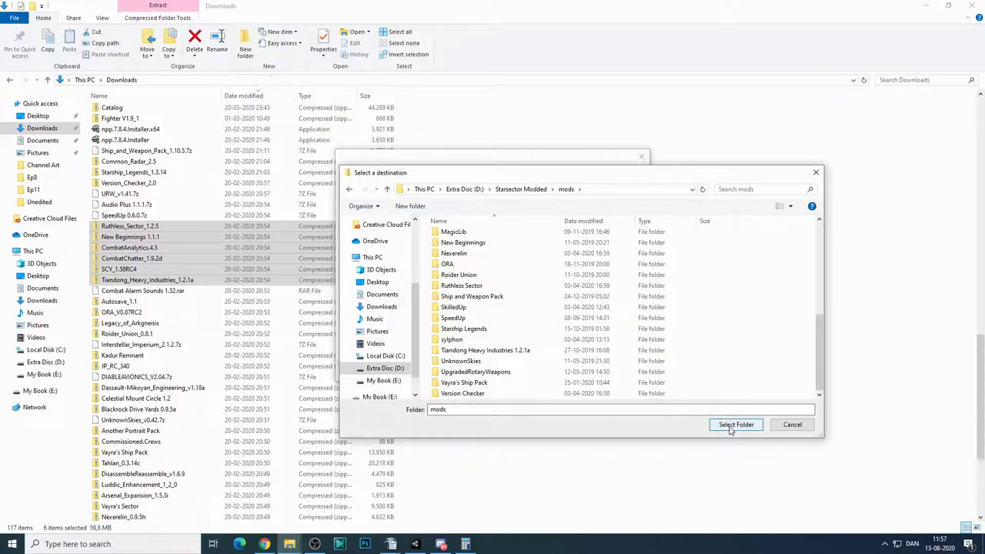
{"action": "left_click", "coordinate": [730, 429]}
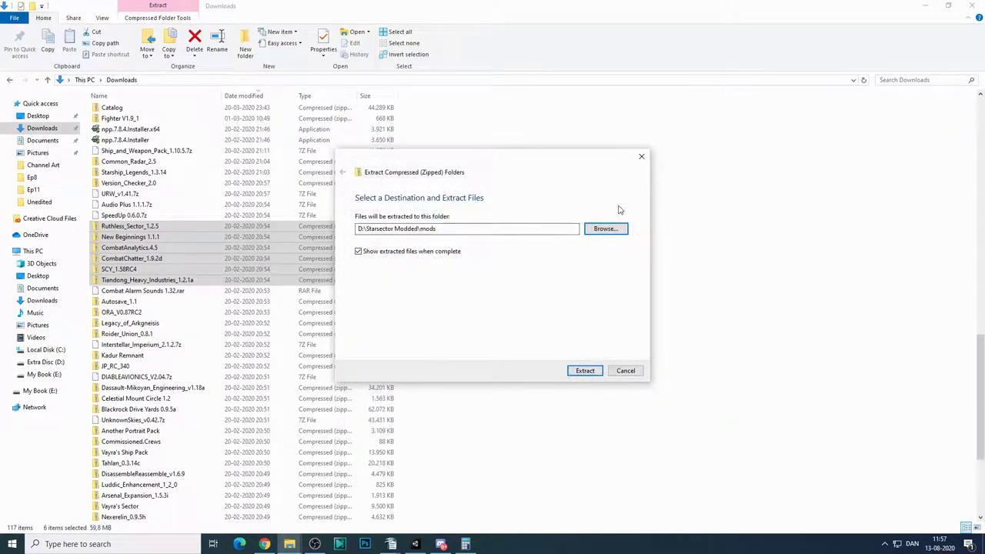
{"action": "left_click", "coordinate": [641, 159]}
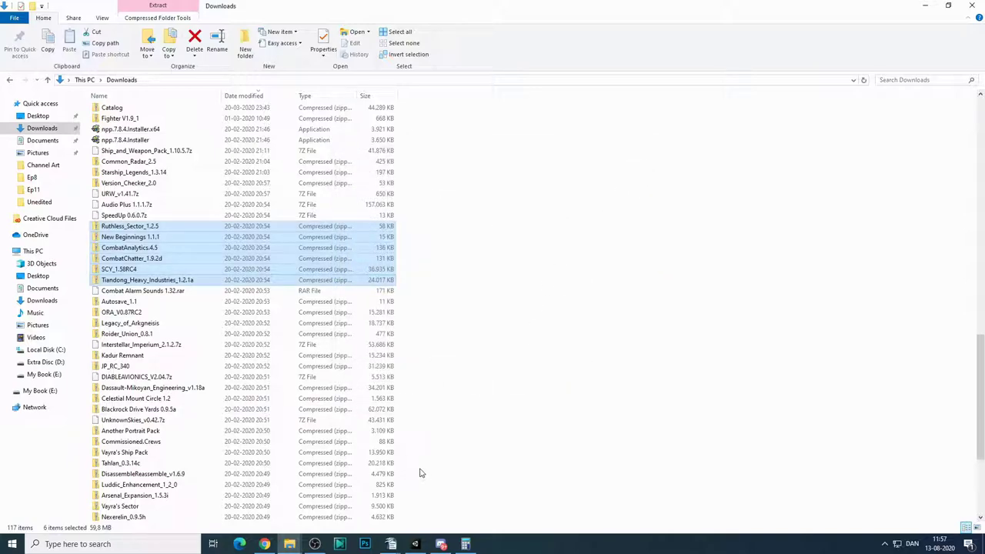
Switch to the Starsector Modded folder and open the vmparams - Copy file in Notepad++.
{"action": "mouse_move", "coordinate": [289, 544]}
{"action": "left_click", "coordinate": [336, 511]}
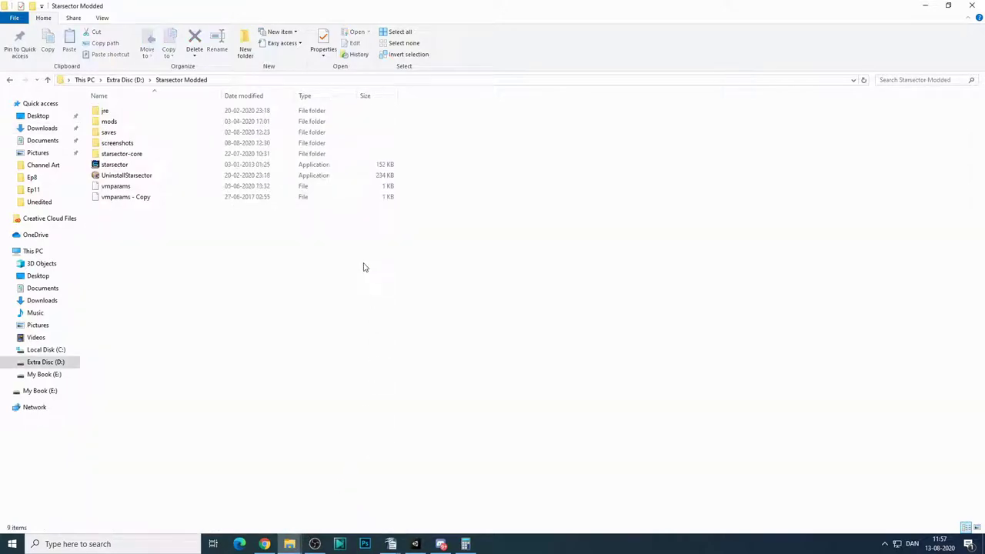
{"action": "left_click", "coordinate": [128, 187]}
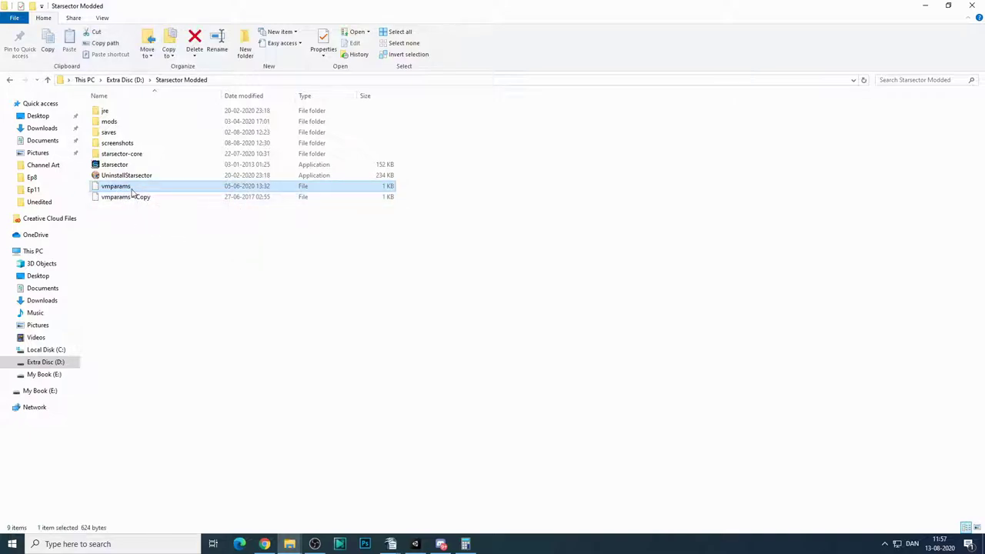
{"action": "right_click", "coordinate": [130, 197]}
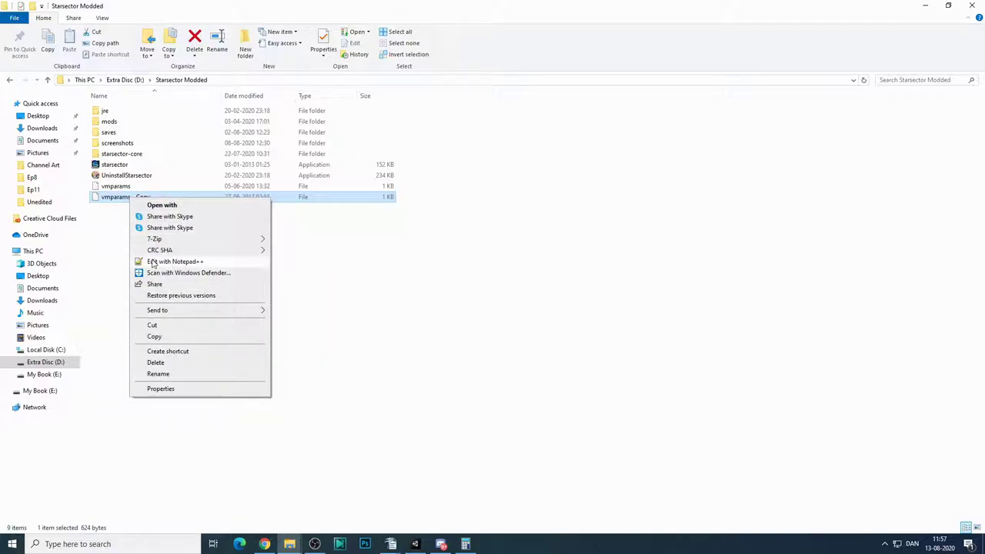
{"action": "left_click", "coordinate": [184, 264]}
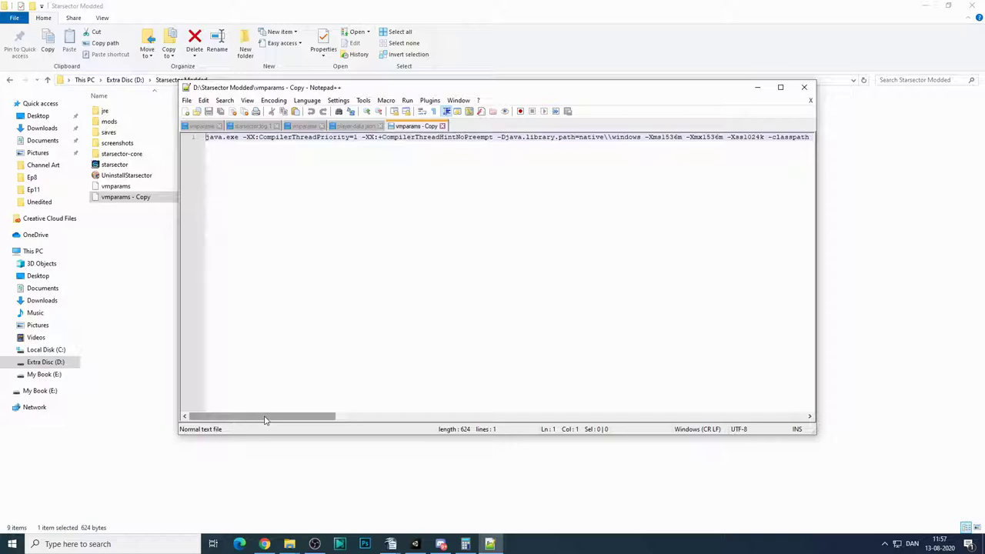
Change the -Xms memory parameter in vmparams - Copy to 4096m.
{"action": "left_click_drag", "start_coordinate": [265, 420], "coordinate": [307, 417]}
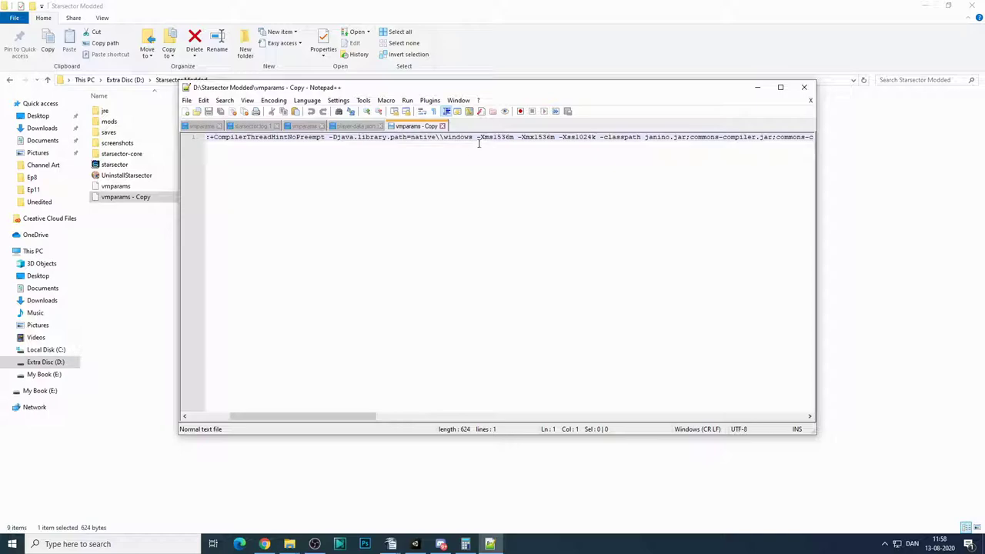
{"action": "left_click", "coordinate": [493, 137]}
{"action": "left_click_drag", "start_coordinate": [493, 137], "coordinate": [511, 137]}
{"action": "type", "text": "409"}
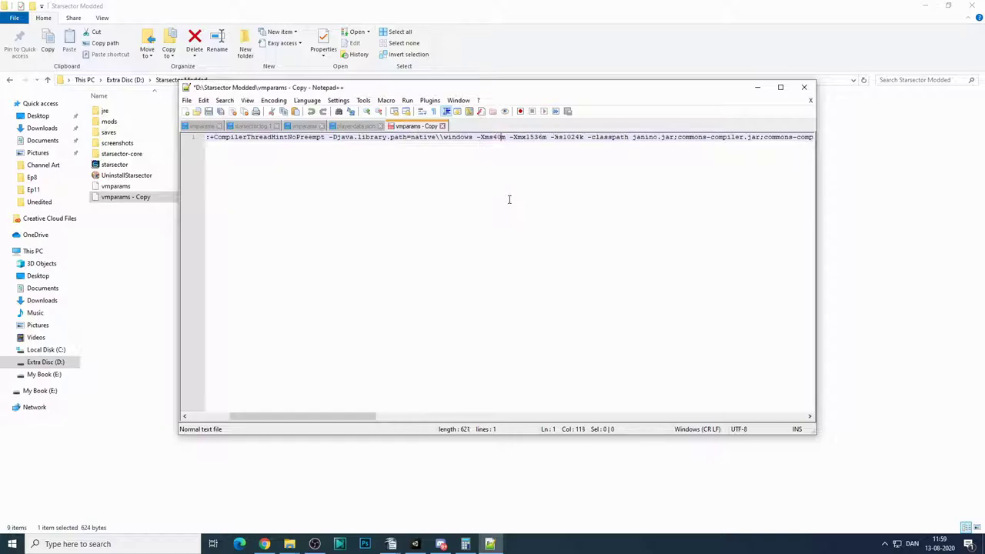
{"action": "type", "text": "6"}
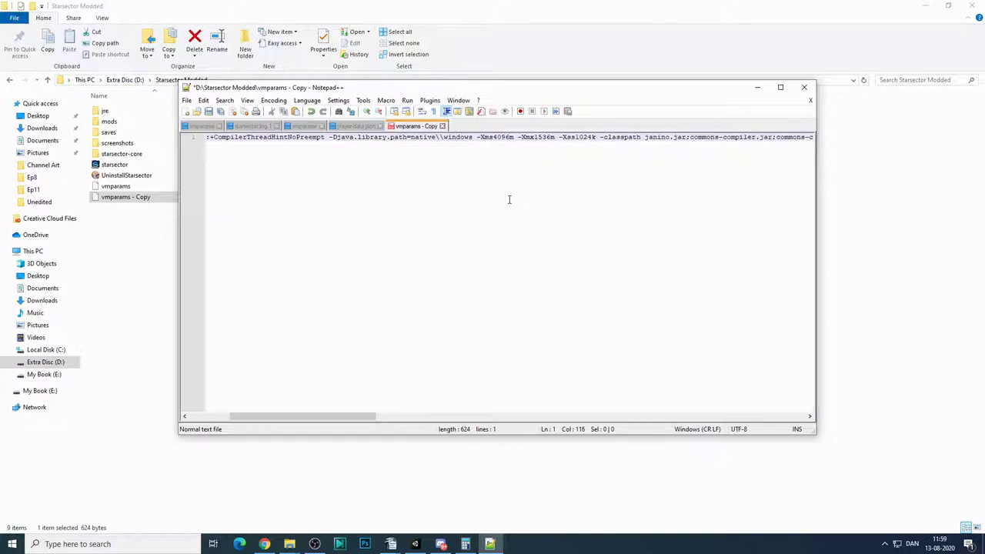
Change the -Xmx memory parameter in vmparams - Copy to 4096m.
{"action": "left_click_drag", "start_coordinate": [542, 137], "coordinate": [547, 137]}
{"action": "left_click", "coordinate": [535, 137]}
{"action": "key", "text": "Delete"}
{"action": "key", "text": "Delete"}
{"action": "key", "text": "Delete"}
{"action": "key", "text": "Delete"}
{"action": "type", "text": "4"}
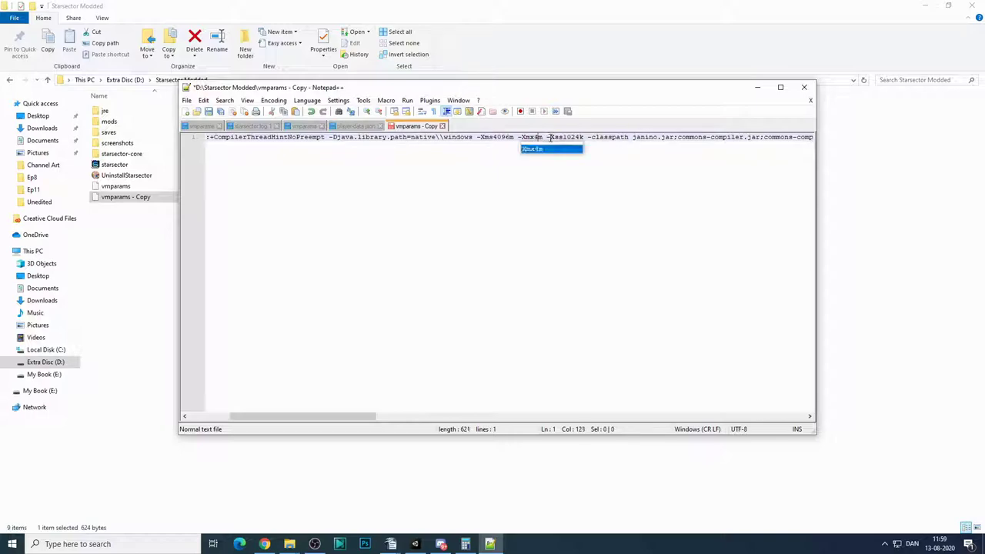
{"action": "type", "text": "096"}
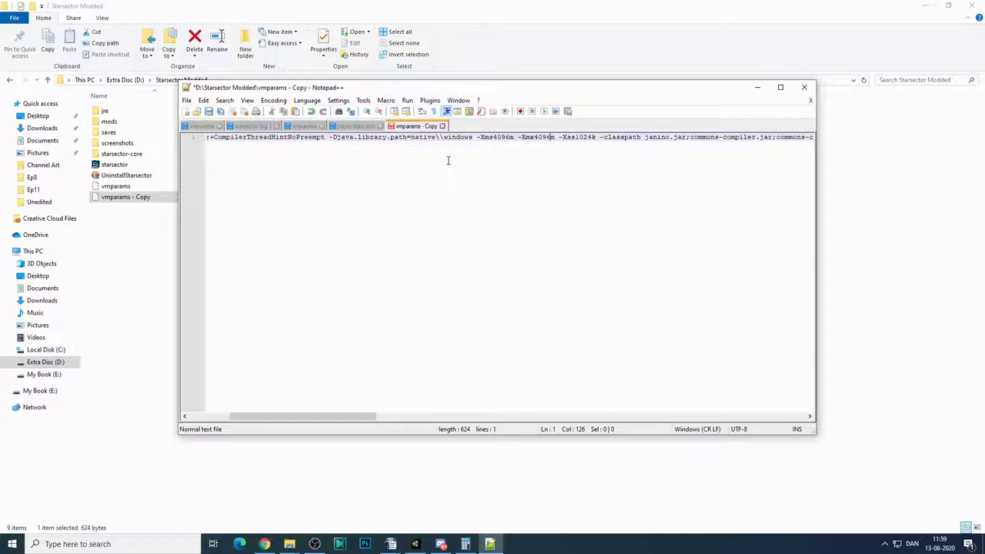
Save vmparams - Copy and set both its -Xms and -Xmx memory parameters to 6144m.
{"action": "left_click", "coordinate": [208, 112]}
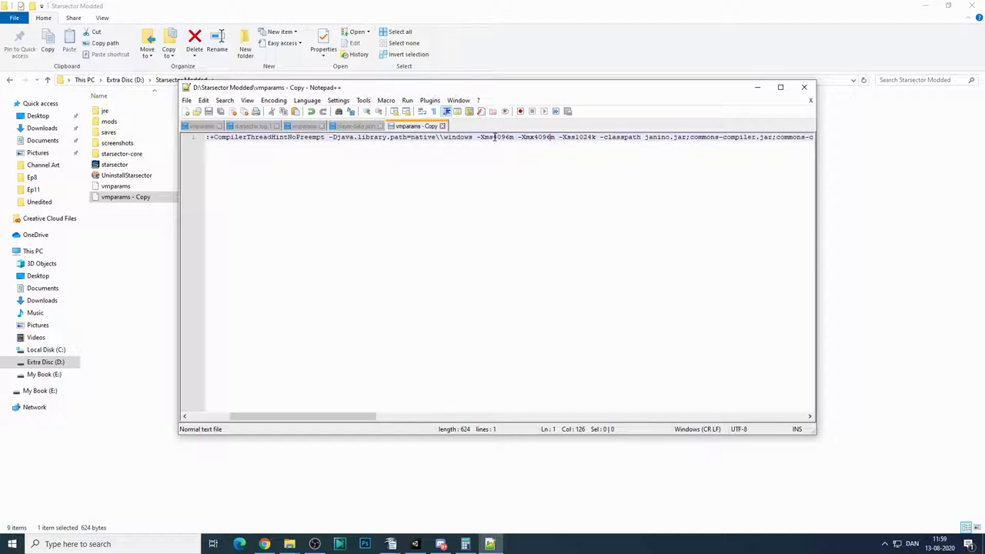
{"action": "left_click_drag", "start_coordinate": [494, 137], "coordinate": [513, 137]}
{"action": "type", "text": "6144"}
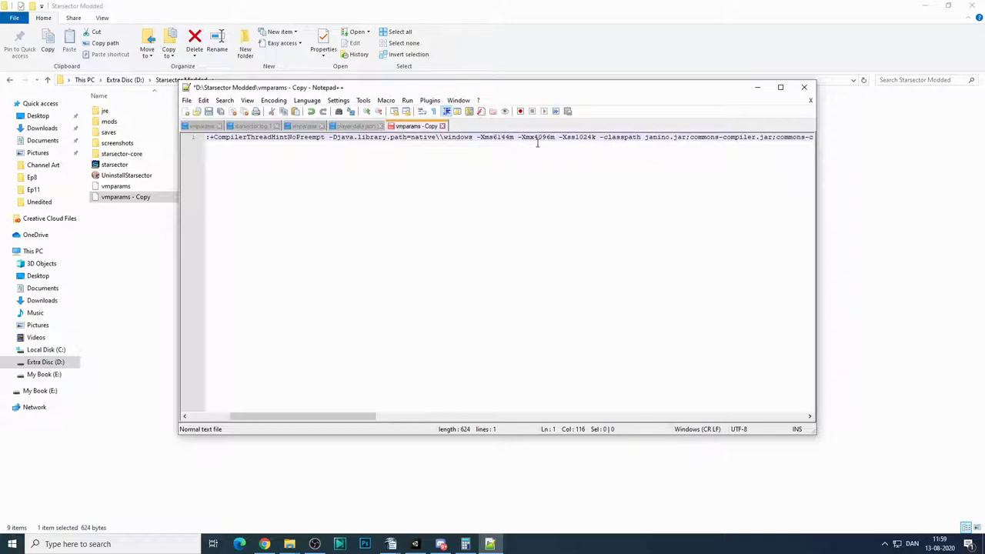
{"action": "left_click_drag", "start_coordinate": [533, 137], "coordinate": [551, 137]}
{"action": "type", "text": "6144"}
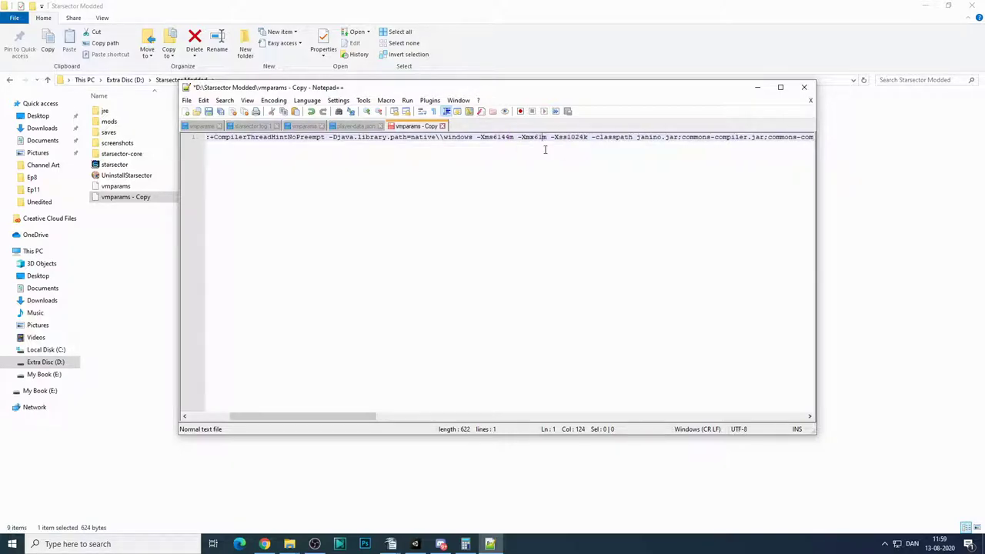
Set both the -Xms and -Xmx memory parameters in vmparams - Copy to 8192m, save the file and close the editor.
{"action": "left_click_drag", "start_coordinate": [493, 137], "coordinate": [512, 137]}
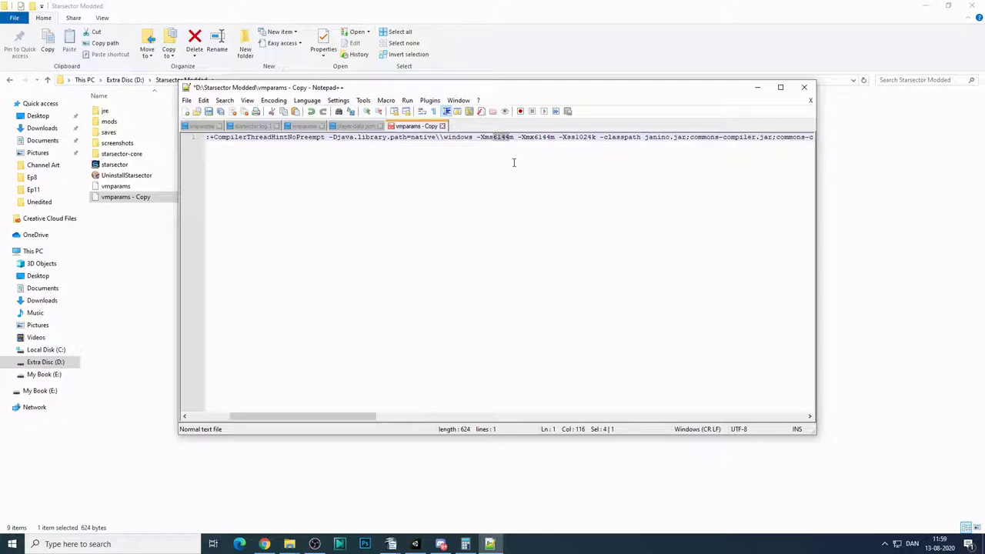
{"action": "type", "text": "819"}
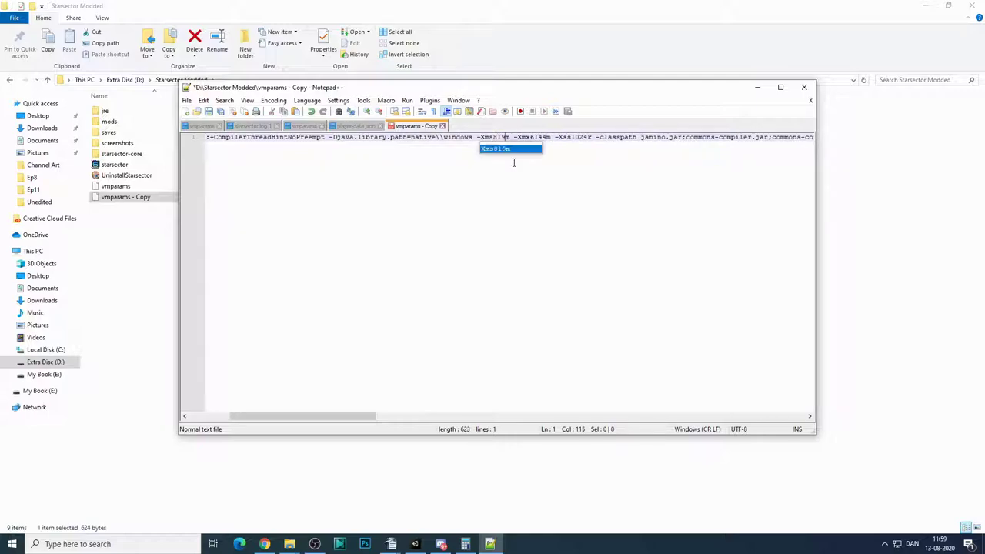
{"action": "type", "text": "2"}
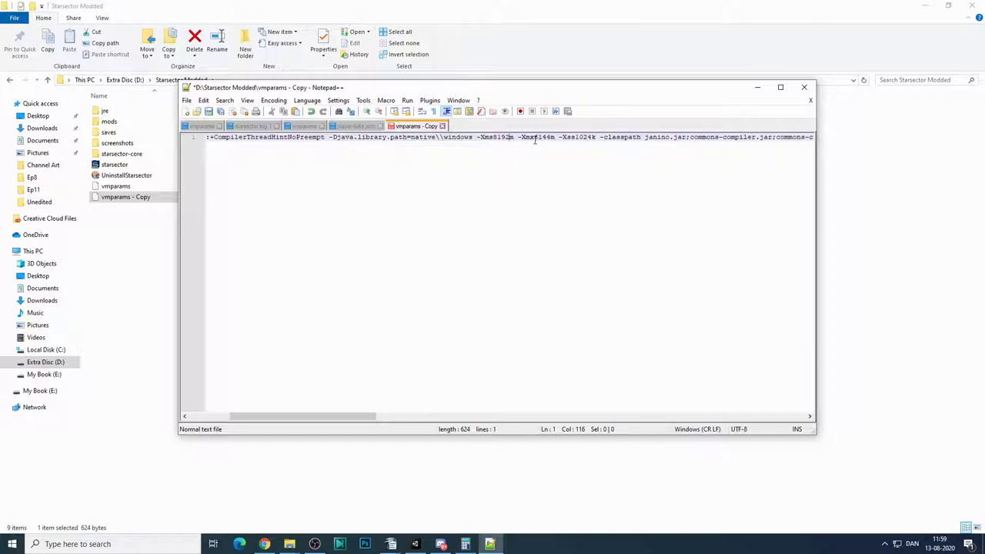
{"action": "left_click_drag", "start_coordinate": [535, 137], "coordinate": [544, 137]}
{"action": "type", "text": "8192"}
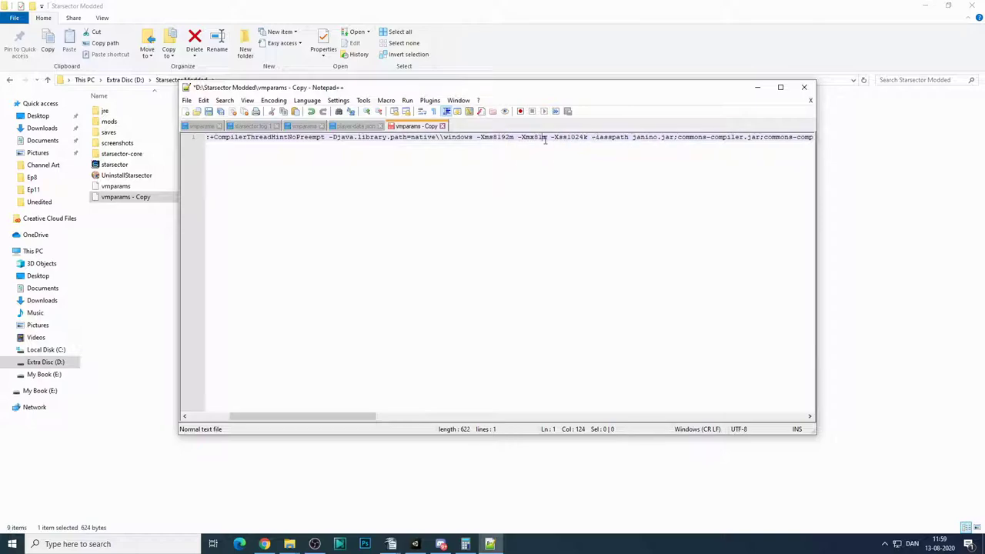
{"action": "key", "text": "Delete"}
{"action": "key", "text": "Delete"}
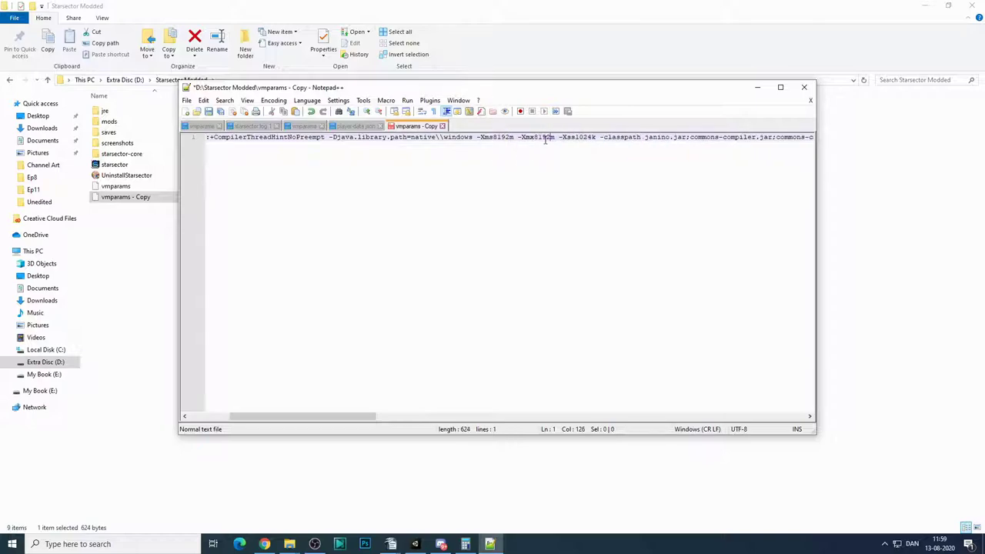
{"action": "left_click", "coordinate": [209, 112]}
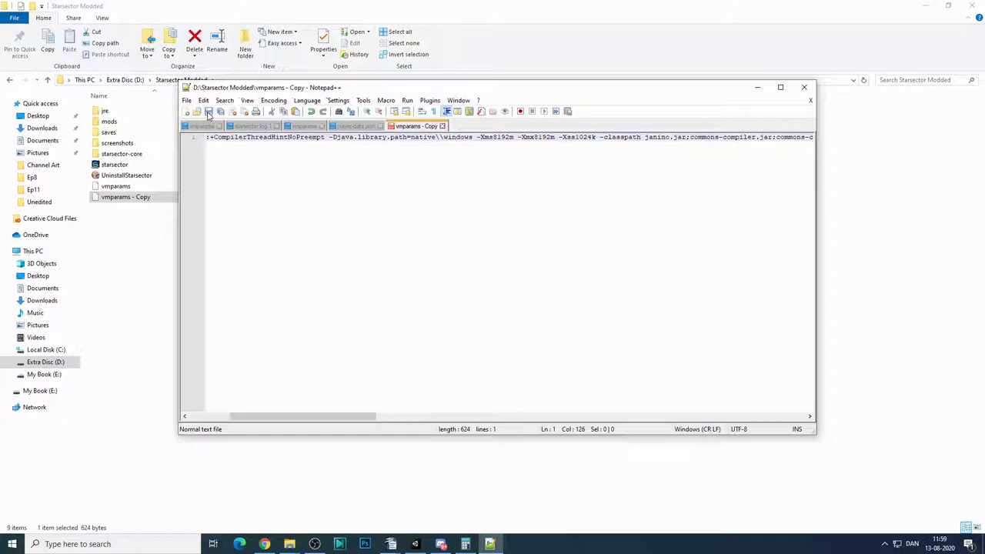
{"action": "left_click", "coordinate": [804, 87]}
Open the original vmparams file in Notepad++, check its -Xms and -Xmx memory parameters, and close the editor.
{"action": "right_click", "coordinate": [159, 194]}
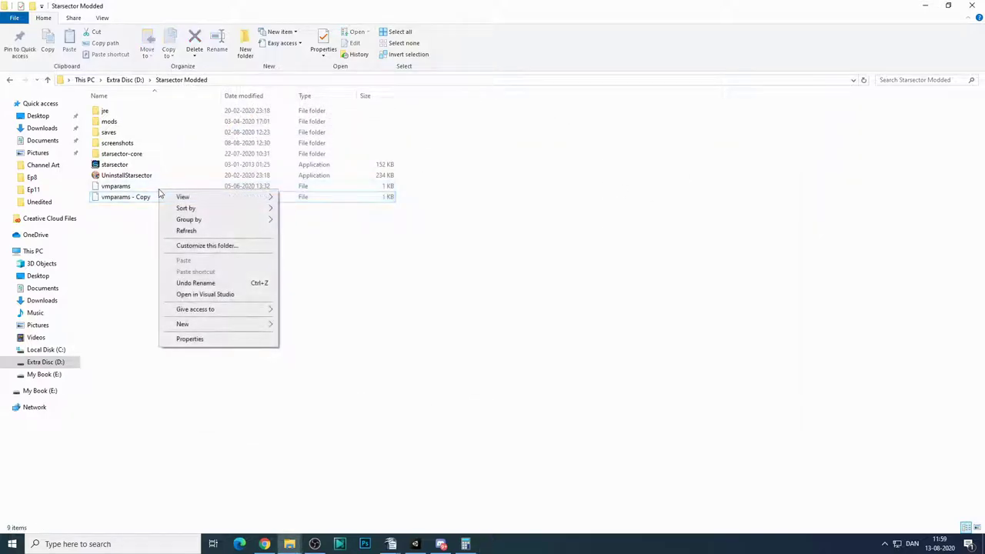
{"action": "left_click", "coordinate": [131, 188]}
{"action": "left_click", "coordinate": [132, 189]}
{"action": "right_click", "coordinate": [132, 188]}
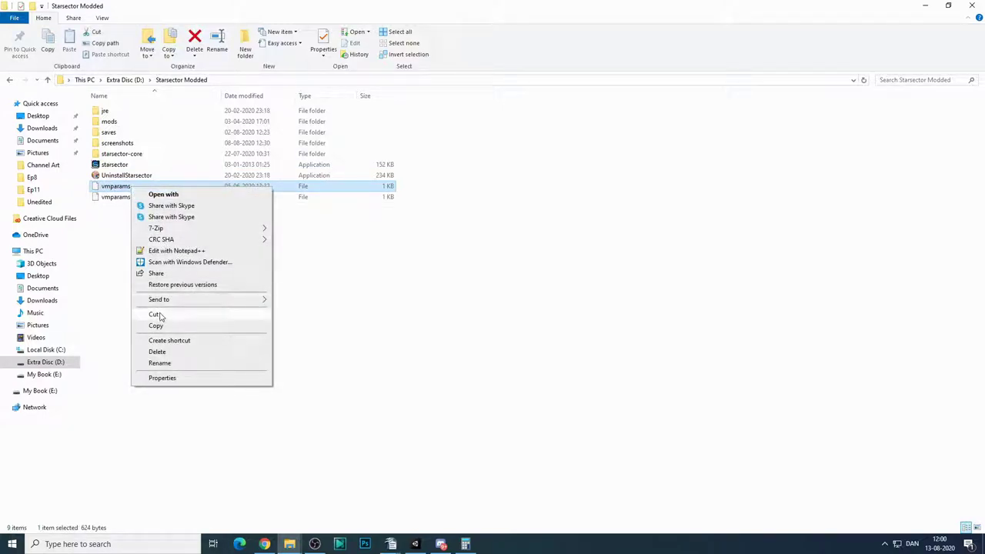
{"action": "left_click", "coordinate": [175, 251]}
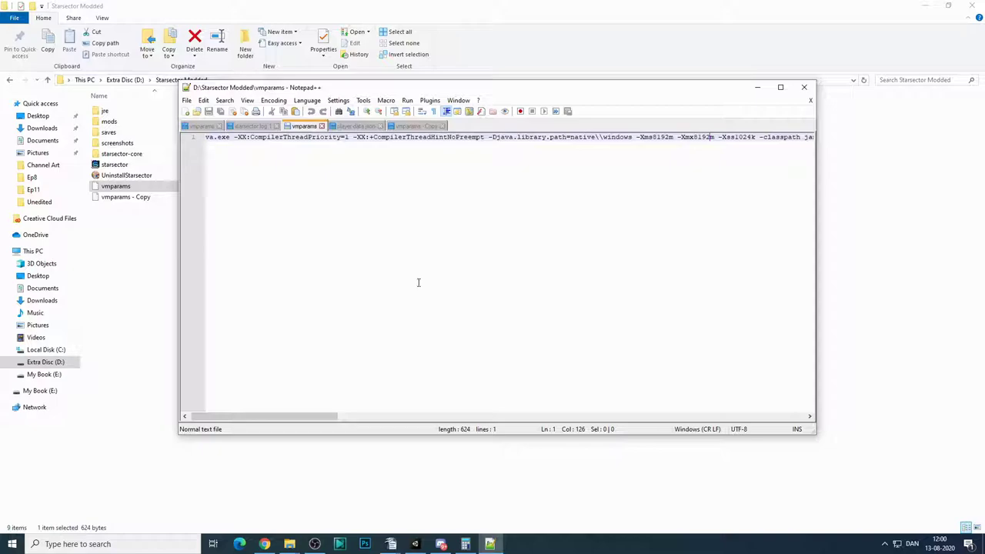
{"action": "left_click", "coordinate": [649, 141]}
{"action": "left_click_drag", "start_coordinate": [653, 137], "coordinate": [671, 138]}
{"action": "left_click", "coordinate": [804, 89]}
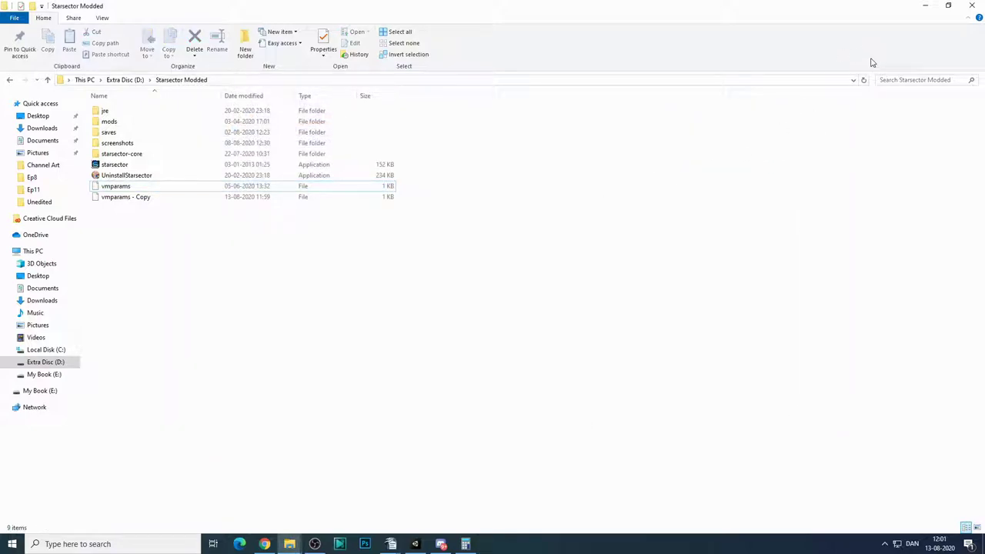
Review the installed mods in the mods folder and minimize the open windows to reach the desktop.
{"action": "double_click", "coordinate": [134, 121]}
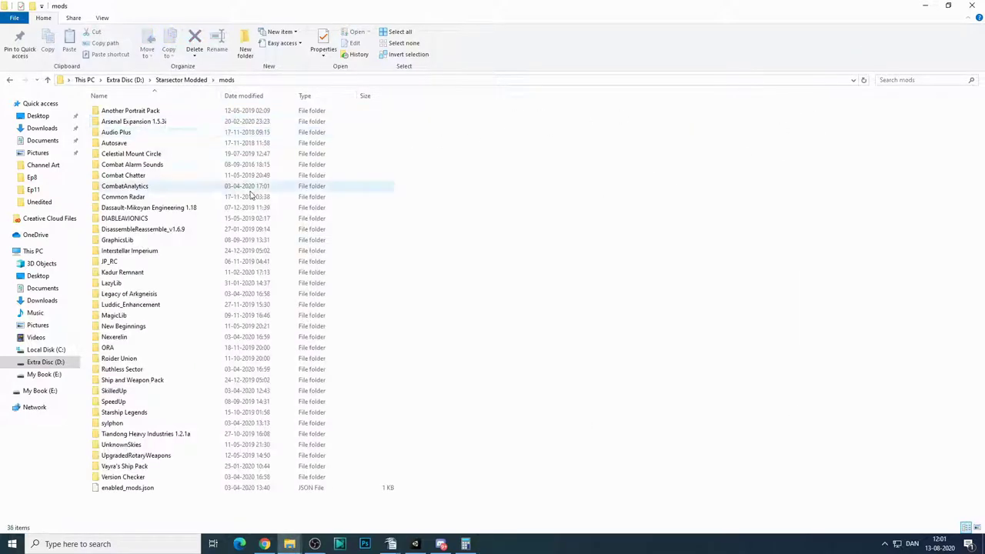
{"action": "left_click", "coordinate": [925, 6]}
{"action": "left_click", "coordinate": [924, 6]}
{"action": "left_click", "coordinate": [925, 7]}
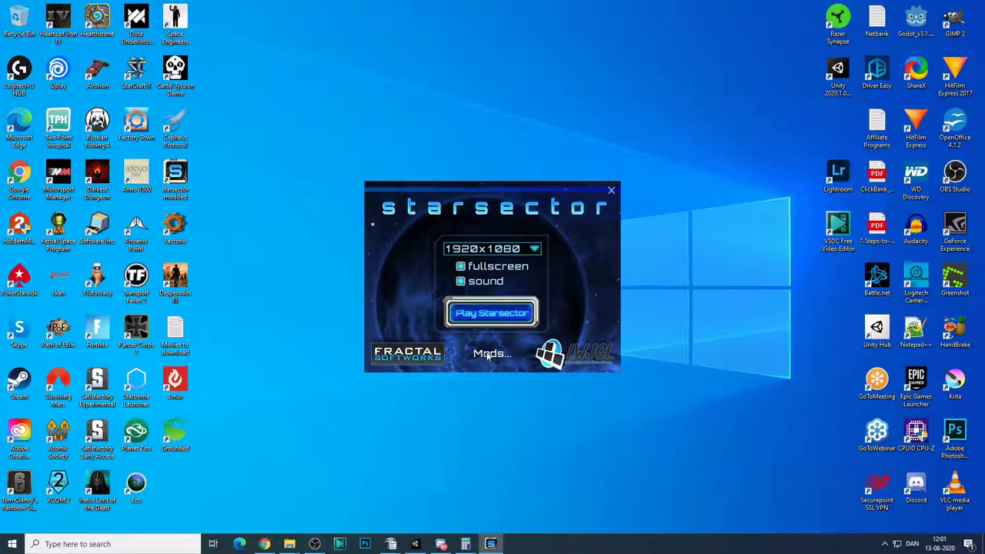
Try disabling and re-enabling Celestial Mount Circle, Autosave and Arsenal Expansion in the Starsector launcher's mod list, cancel and close the launcher.
{"action": "left_click", "coordinate": [487, 354]}
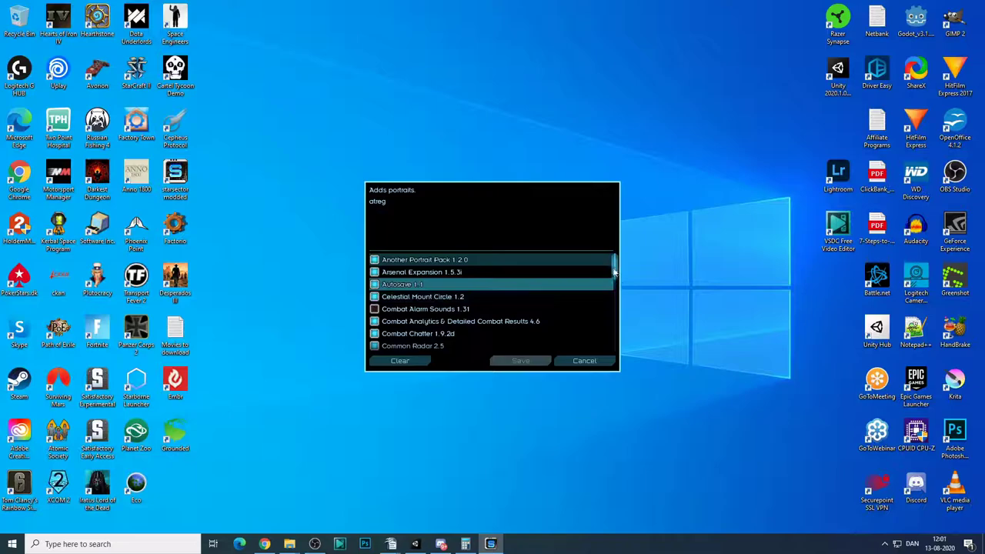
{"action": "mouse_move", "coordinate": [614, 265]}
{"action": "left_mouse_down"}
{"action": "mouse_move", "coordinate": [624, 343]}
{"action": "mouse_move", "coordinate": [623, 266]}
{"action": "left_mouse_up"}
{"action": "left_click", "coordinate": [374, 297]}
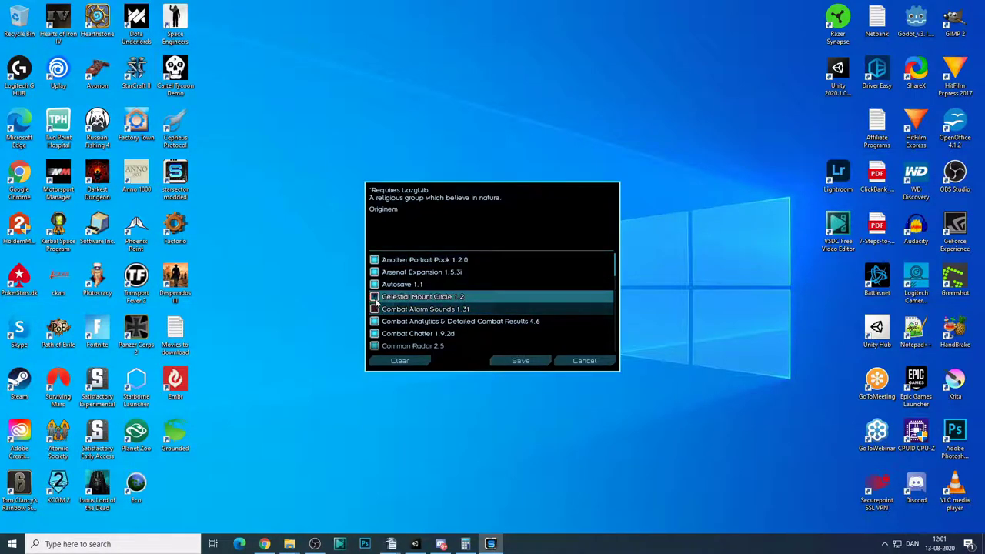
{"action": "left_click", "coordinate": [374, 297]}
{"action": "left_click", "coordinate": [374, 284]}
{"action": "left_click", "coordinate": [375, 272]}
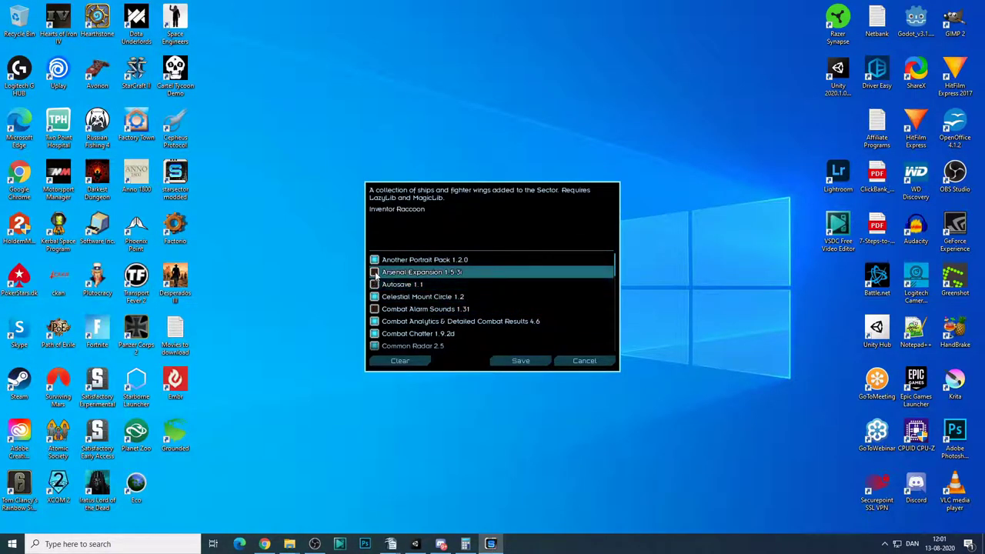
{"action": "left_click", "coordinate": [375, 272]}
{"action": "left_click", "coordinate": [375, 285]}
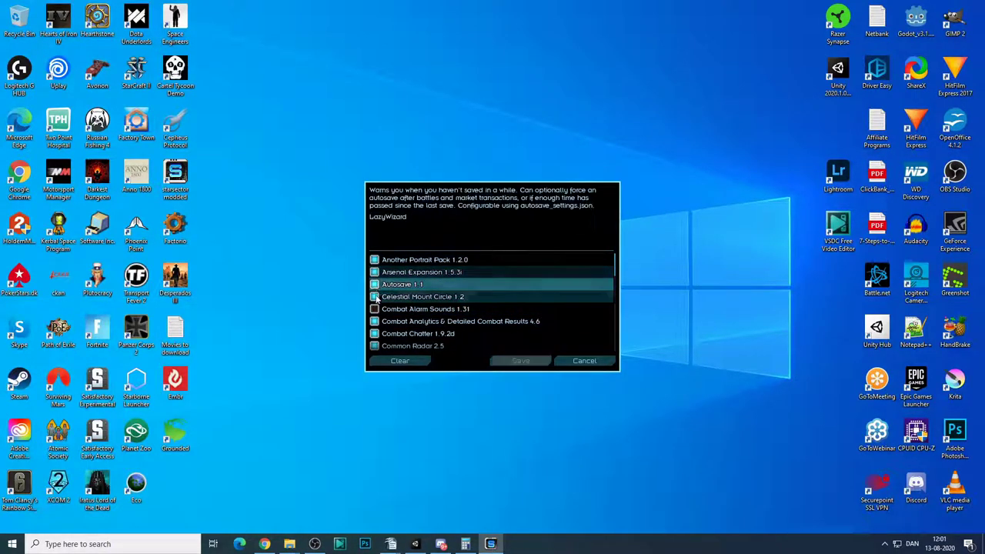
{"action": "left_click", "coordinate": [583, 361]}
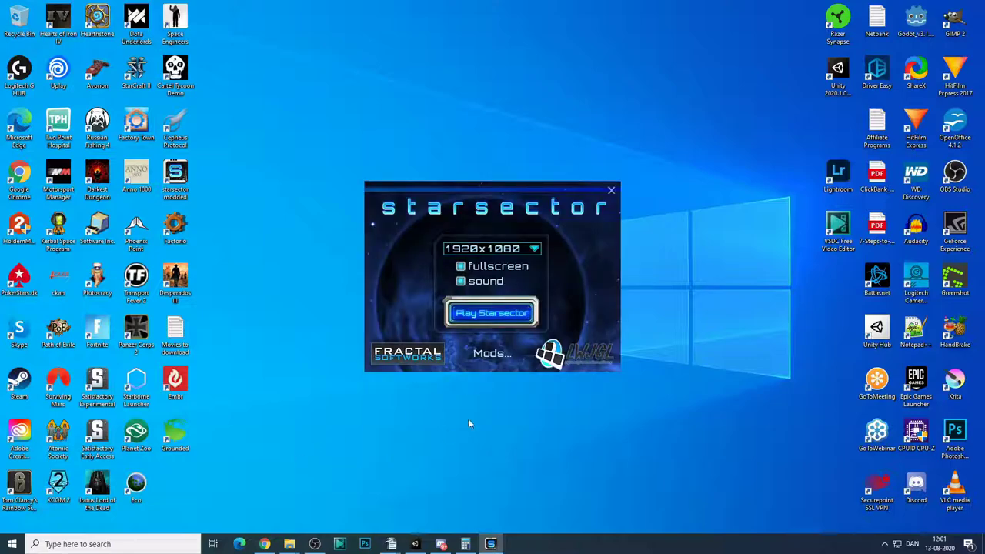
{"action": "left_click", "coordinate": [611, 191]}
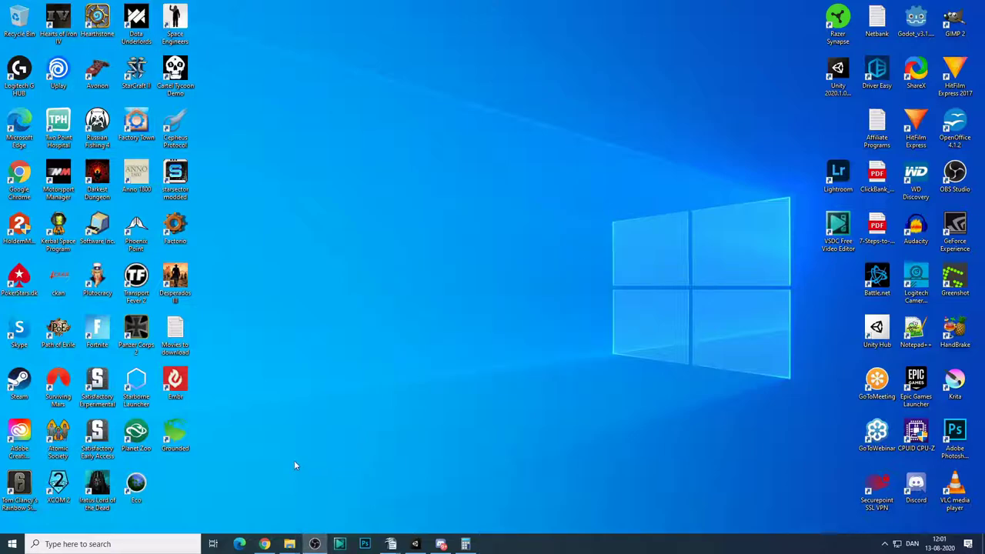
Switch to Chrome and open the Combat Chatter page from the Mod Index's utility mods.
{"action": "left_click", "coordinate": [264, 544]}
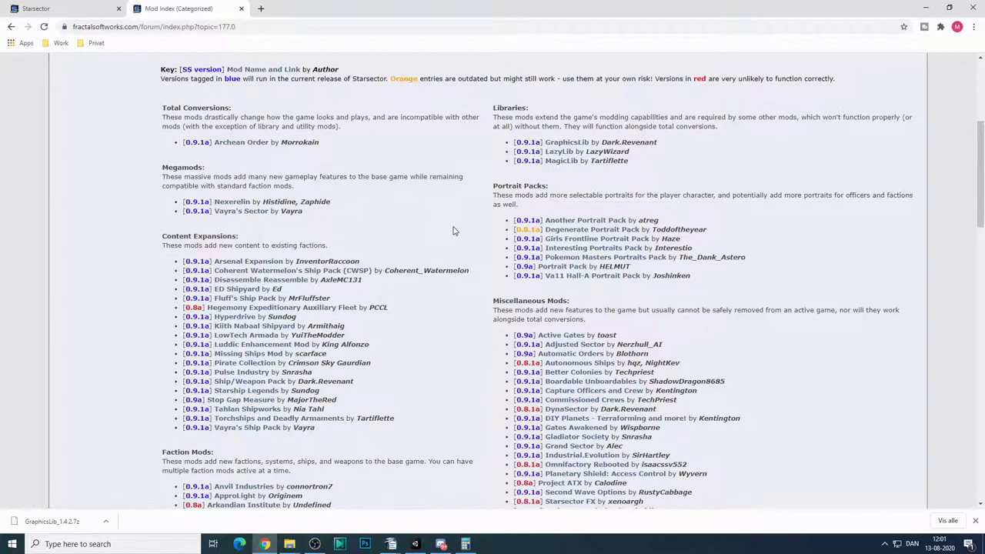
{"action": "scroll", "coordinate": [454, 231], "scroll_direction": "down", "scroll_amount": 2}
{"action": "scroll", "coordinate": [468, 236], "scroll_direction": "down", "scroll_amount": 2}
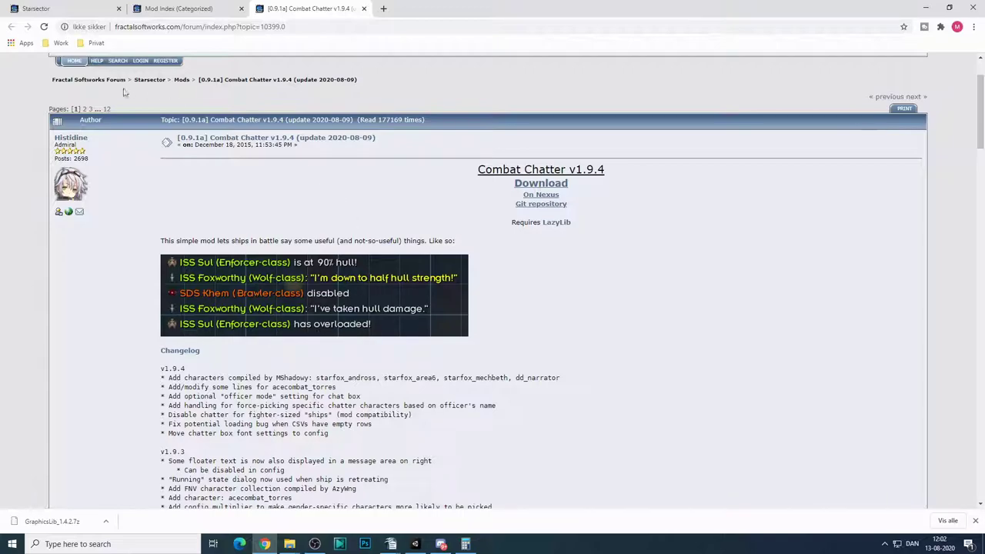
Open the Common Radar page from the Mod Index, review its description and requirements, and close its tab.
{"action": "left_click", "coordinate": [209, 8]}
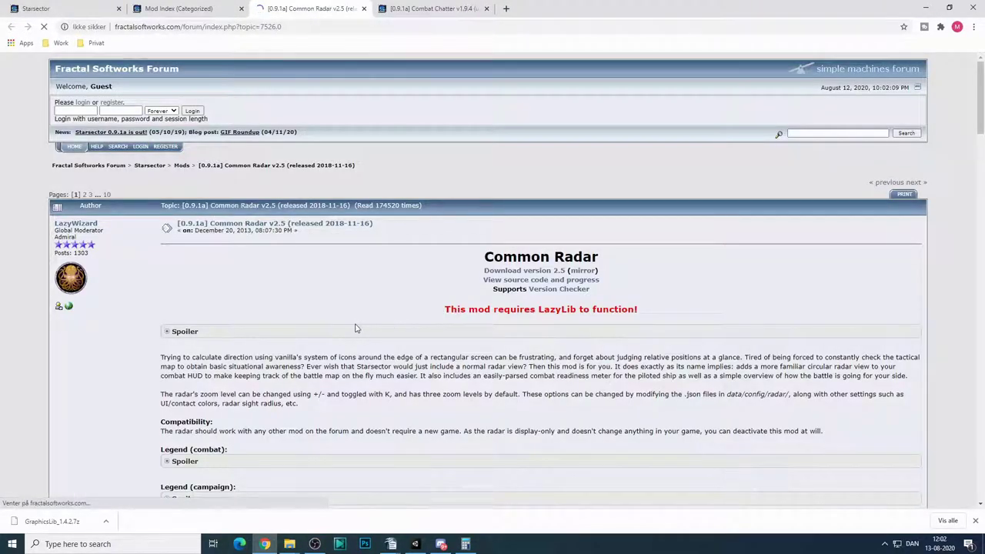
{"action": "scroll", "coordinate": [400, 300], "scroll_direction": "down", "scroll_amount": 5}
{"action": "scroll", "coordinate": [400, 300], "scroll_direction": "up", "scroll_amount": 3}
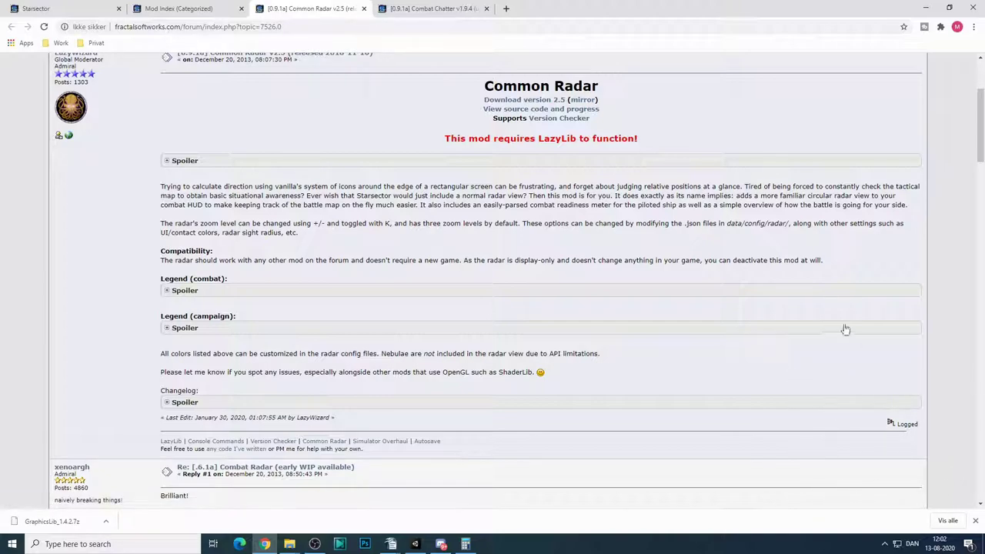
{"action": "left_click", "coordinate": [363, 8]}
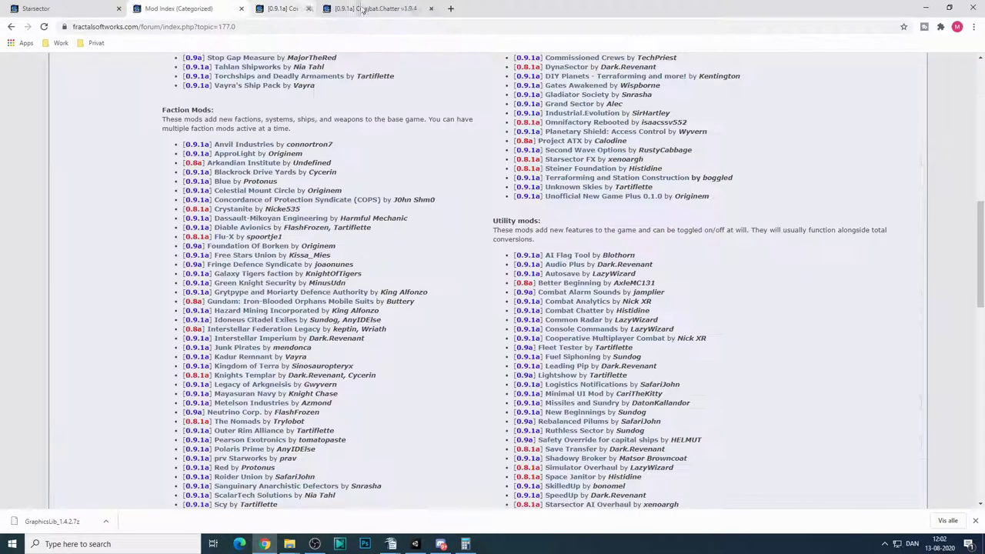
Examine the utility, miscellaneous, content expansion and faction mod lists in the Mod Index.
{"action": "scroll", "coordinate": [499, 298], "scroll_direction": "down", "scroll_amount": 2}
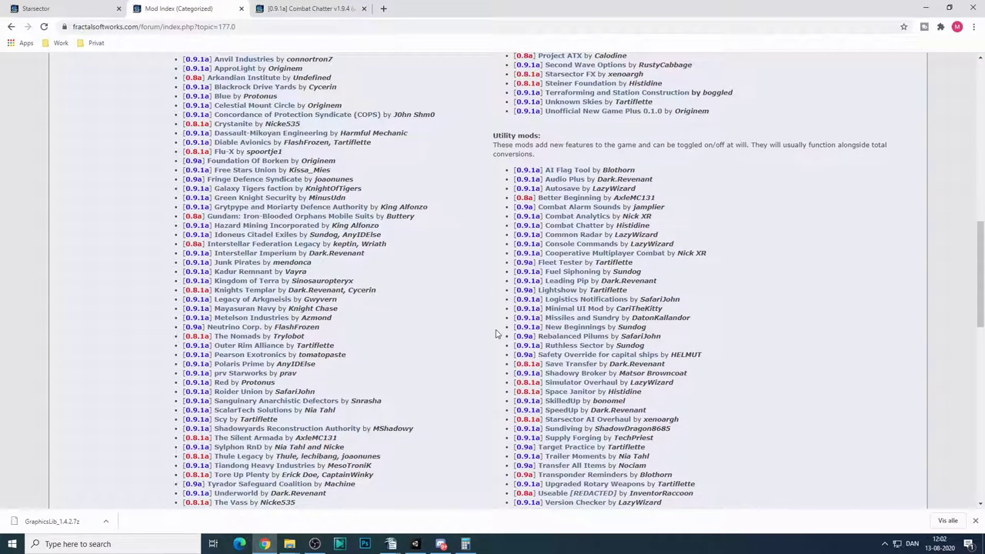
{"action": "scroll", "coordinate": [462, 336], "scroll_direction": "down", "scroll_amount": 2}
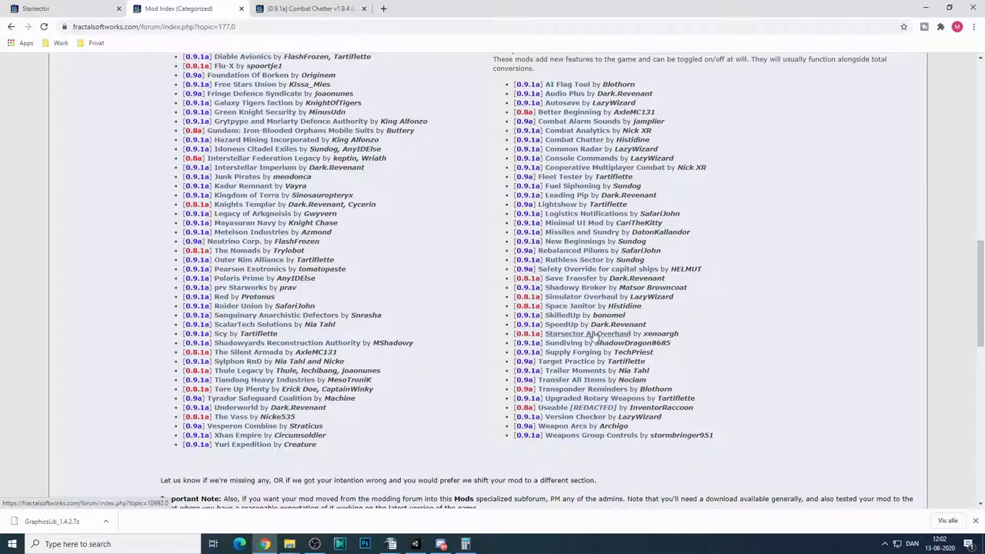
{"action": "scroll", "coordinate": [726, 345], "scroll_direction": "up", "scroll_amount": 5}
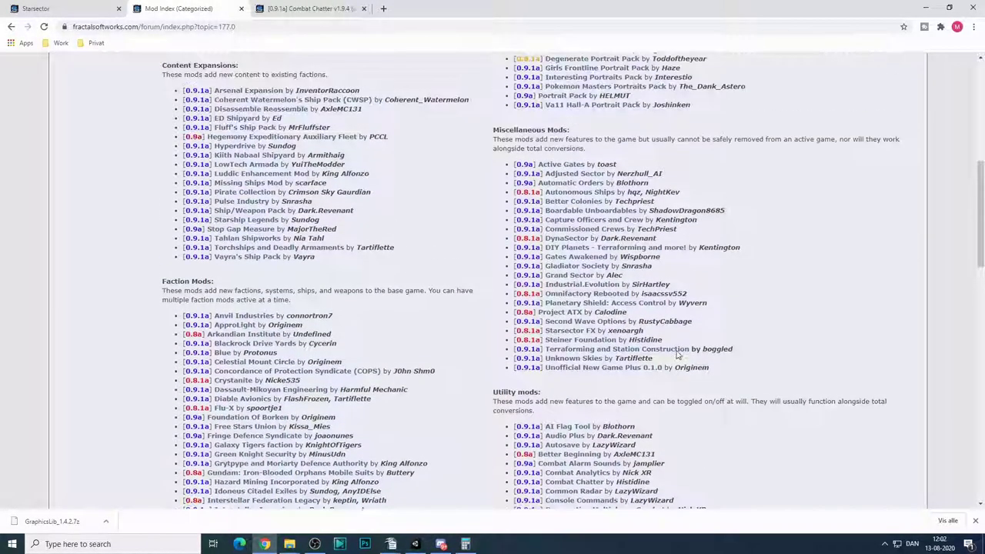
{"action": "scroll", "coordinate": [474, 280], "scroll_direction": "up", "scroll_amount": 1}
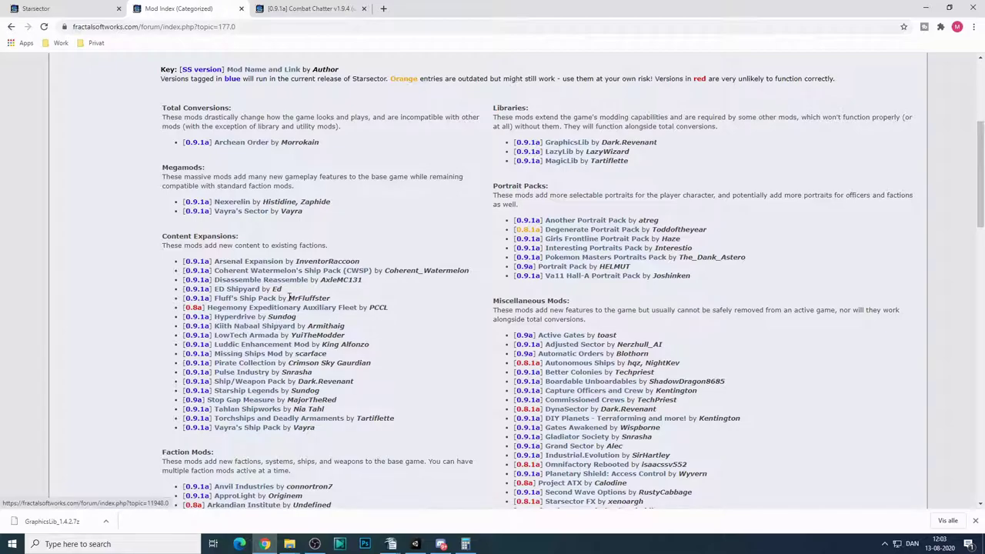
{"action": "scroll", "coordinate": [262, 375], "scroll_direction": "down", "scroll_amount": 3}
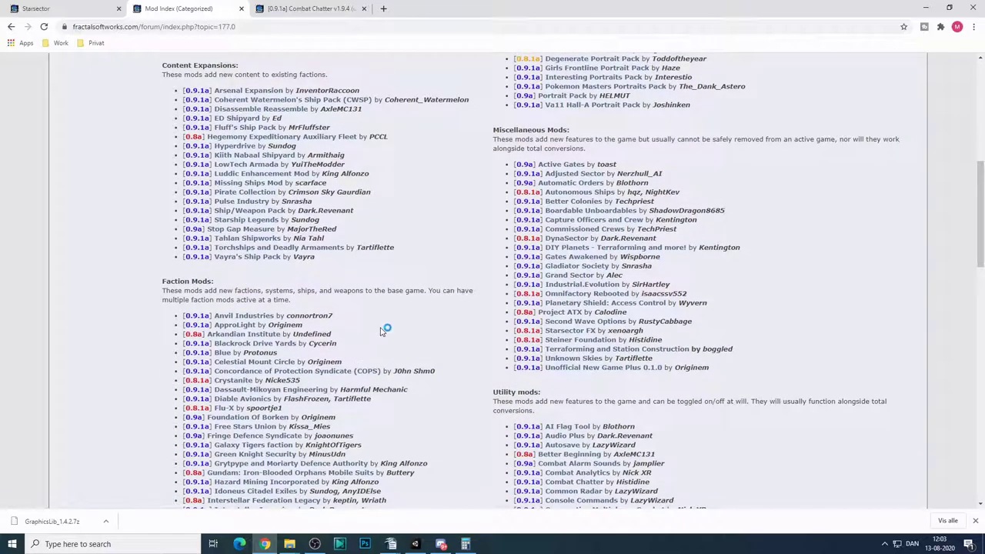
{"action": "scroll", "coordinate": [369, 335], "scroll_direction": "down", "scroll_amount": 1}
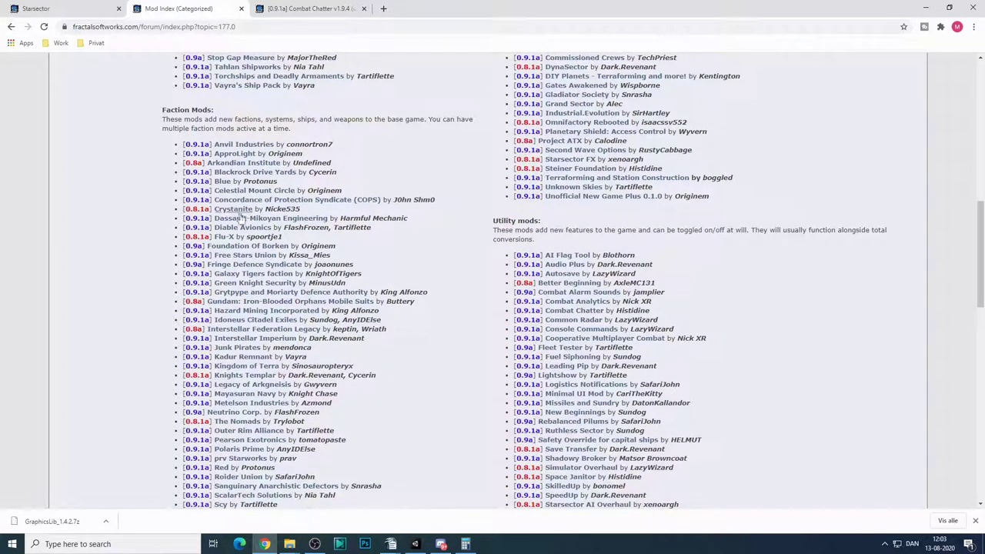
{"action": "scroll", "coordinate": [248, 223], "scroll_direction": "down", "scroll_amount": 1}
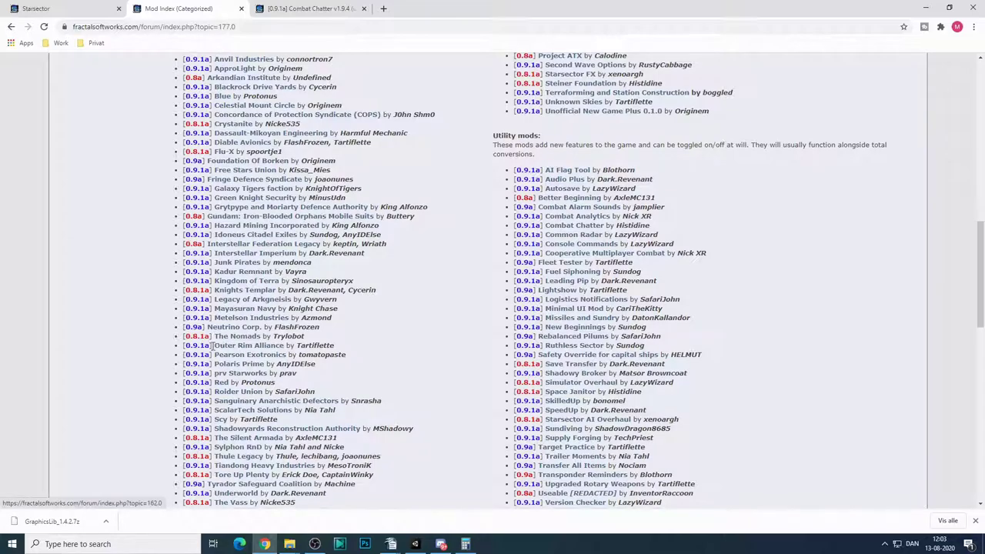
{"action": "scroll", "coordinate": [241, 364], "scroll_direction": "down", "scroll_amount": 1}
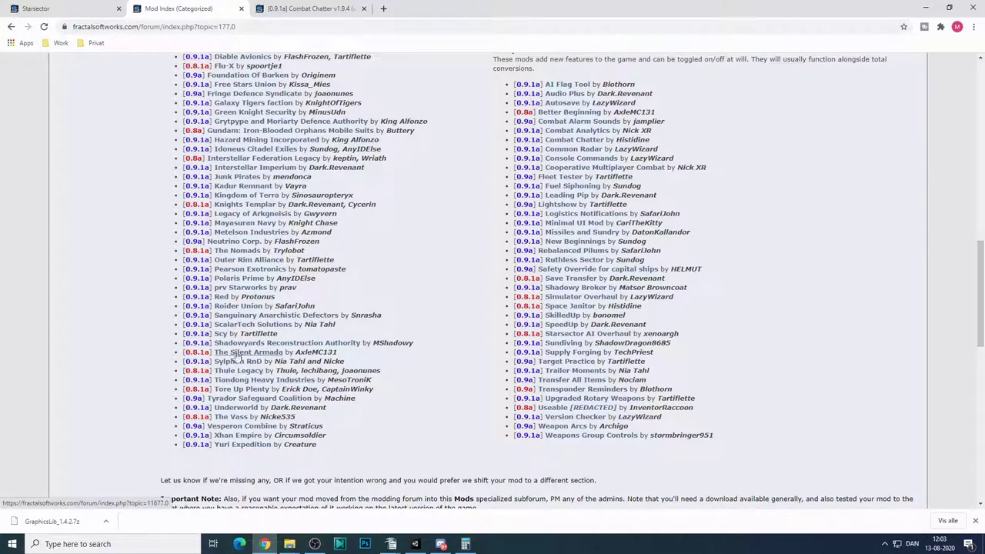
{"action": "scroll", "coordinate": [228, 229], "scroll_direction": "up", "scroll_amount": 3}
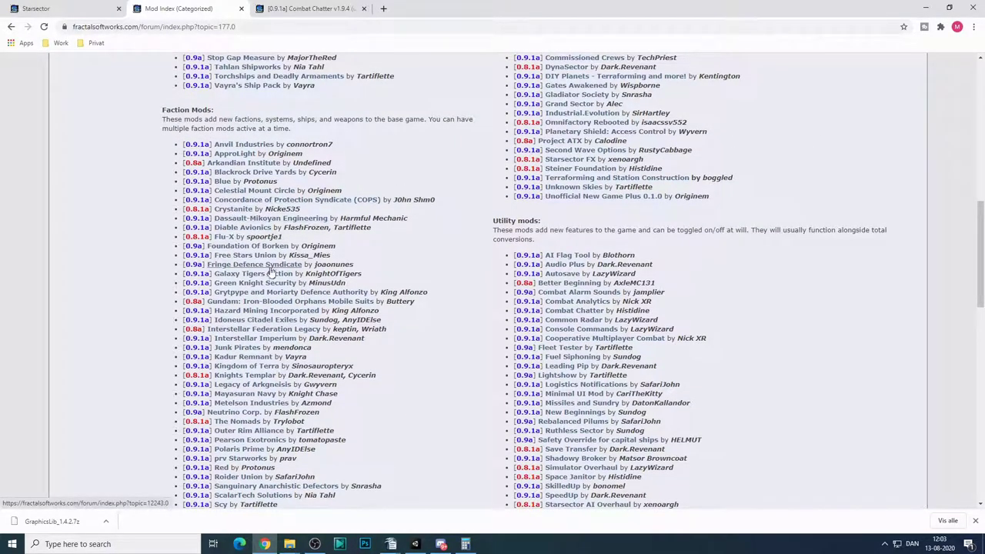
Review the remaining faction and utility mods in the Mod Index, return to the page's introduction and select the page's web address.
{"action": "scroll", "coordinate": [323, 362], "scroll_direction": "down", "scroll_amount": 3}
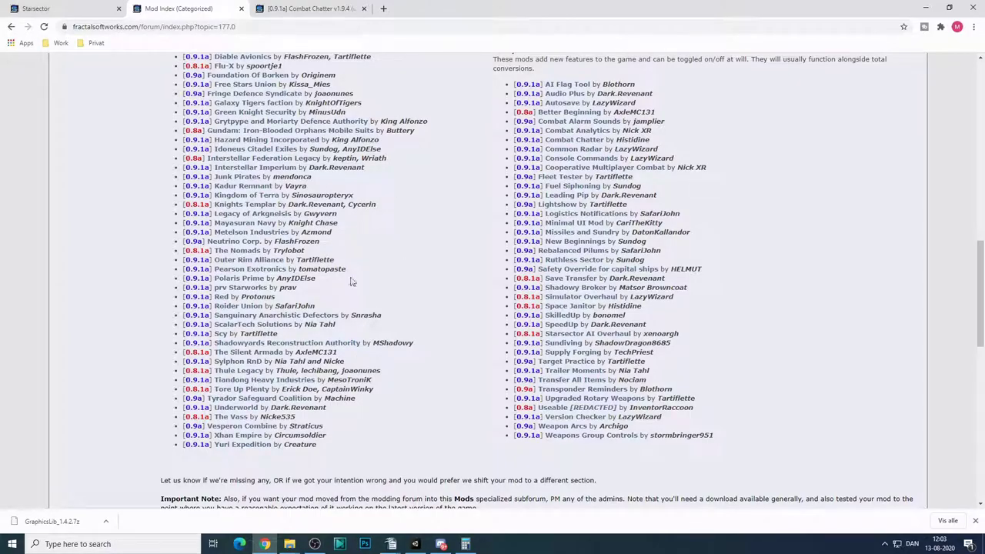
{"action": "scroll", "coordinate": [458, 327], "scroll_direction": "up", "scroll_amount": 15}
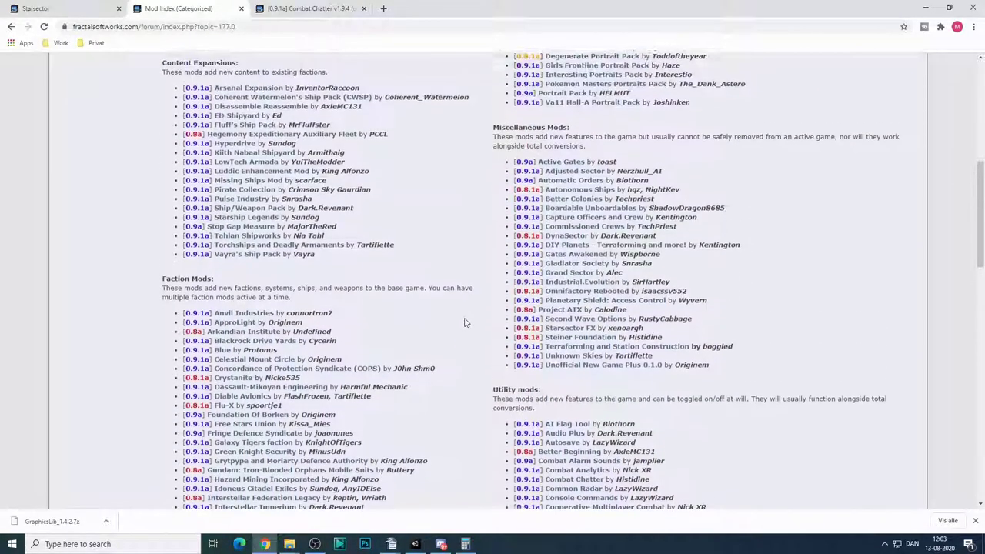
{"action": "scroll", "coordinate": [458, 327], "scroll_direction": "up", "scroll_amount": 2}
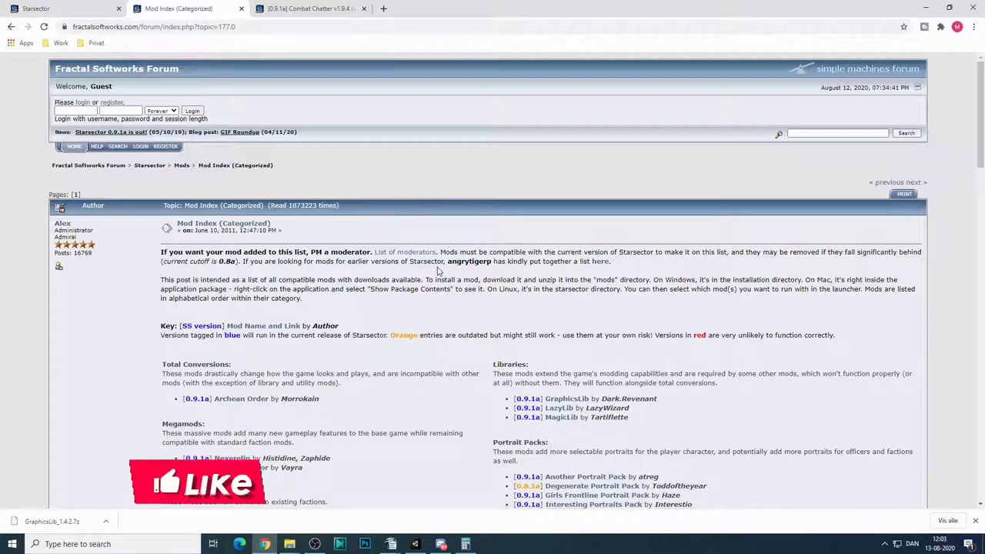
{"action": "left_click", "coordinate": [237, 26]}
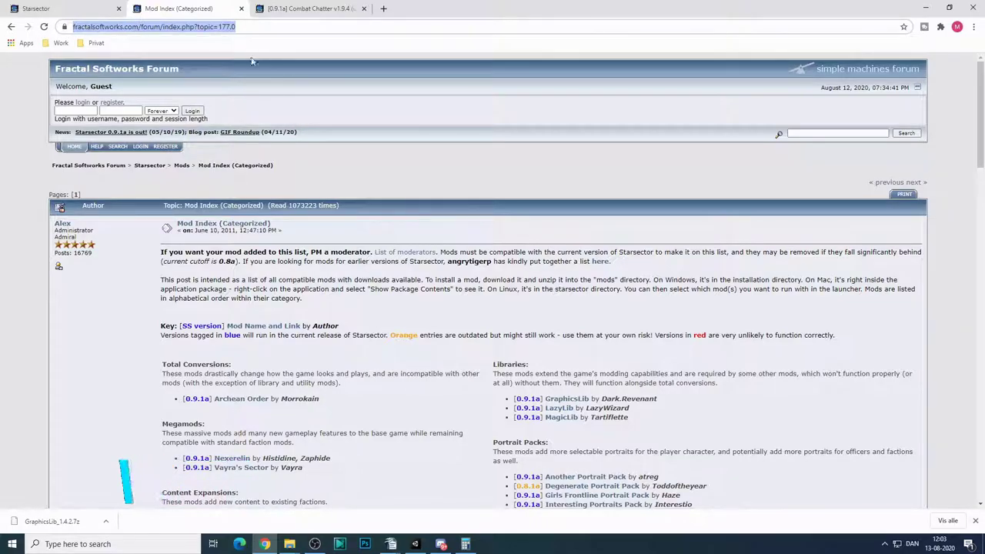
{"action": "scroll", "coordinate": [435, 327], "scroll_direction": "down", "scroll_amount": 8}
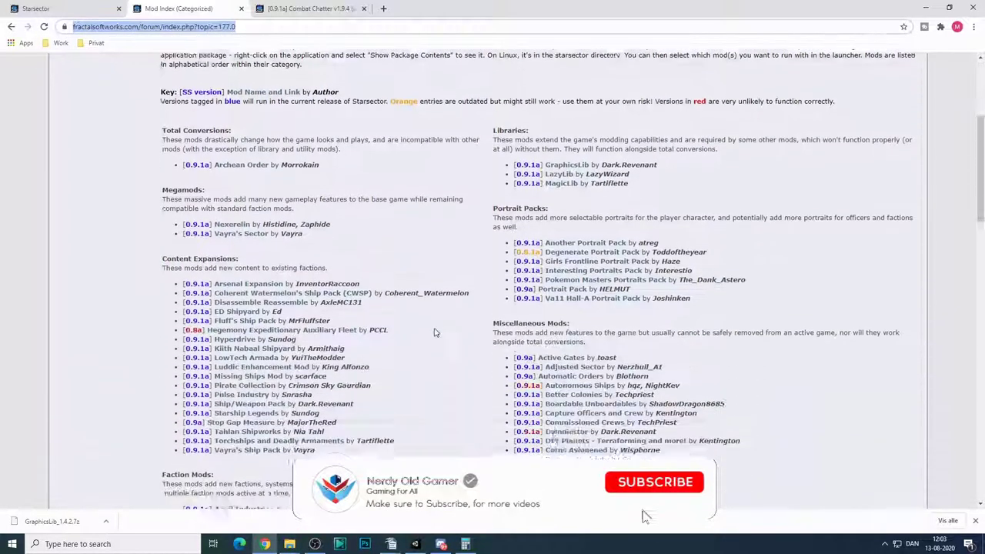
{"action": "scroll", "coordinate": [427, 335], "scroll_direction": "up", "scroll_amount": 8}
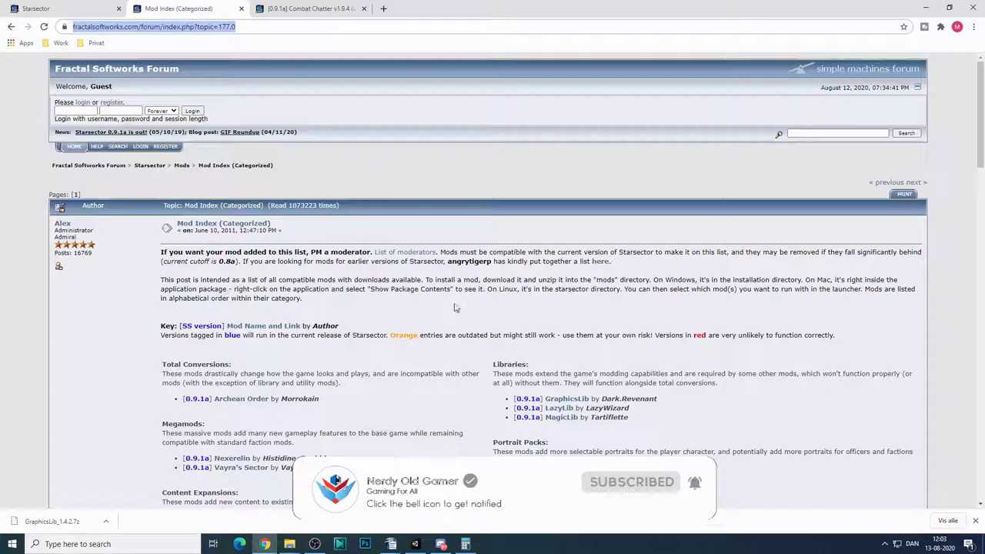